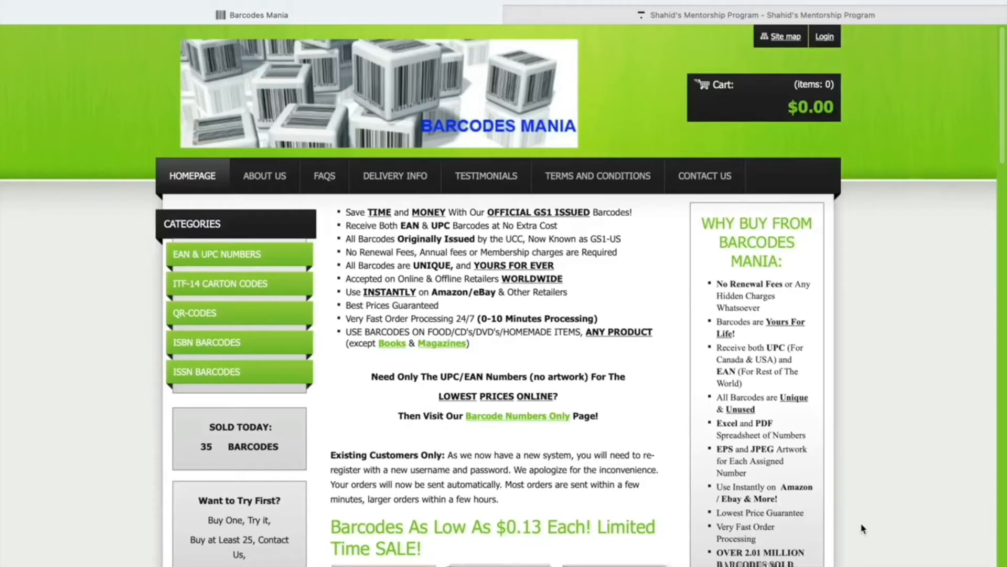
Add the 1 Barcode pack ($4.99) to the Barcodes Mania cart and proceed to checkout.
scroll(525, 370, "down", 1)
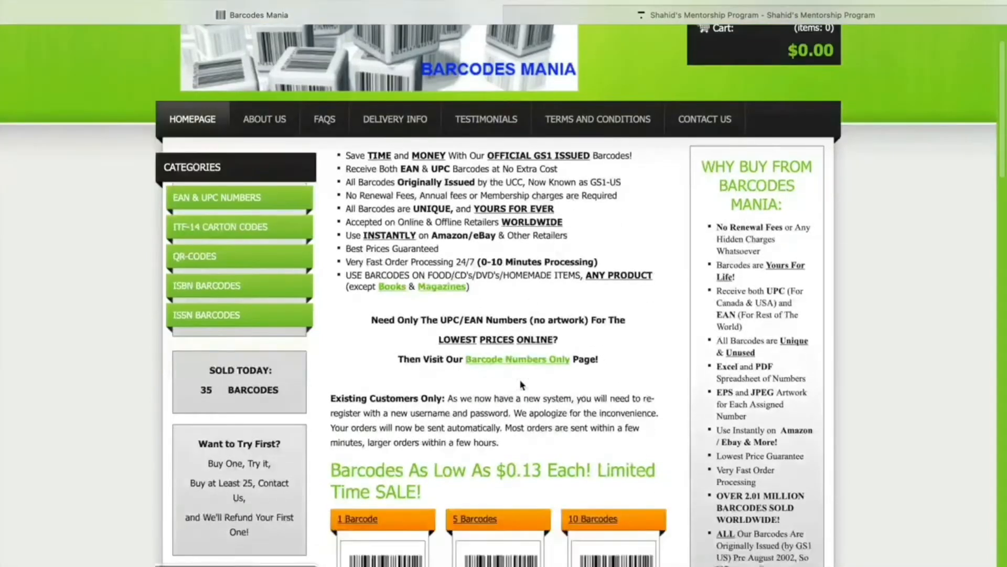
scroll(521, 386, "down", 2)
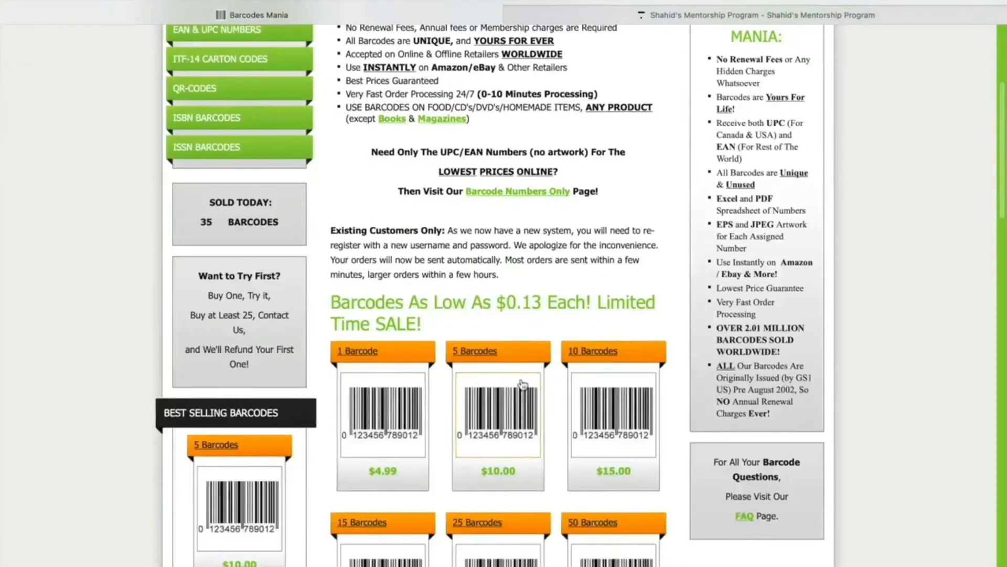
scroll(522, 384, "down", 1)
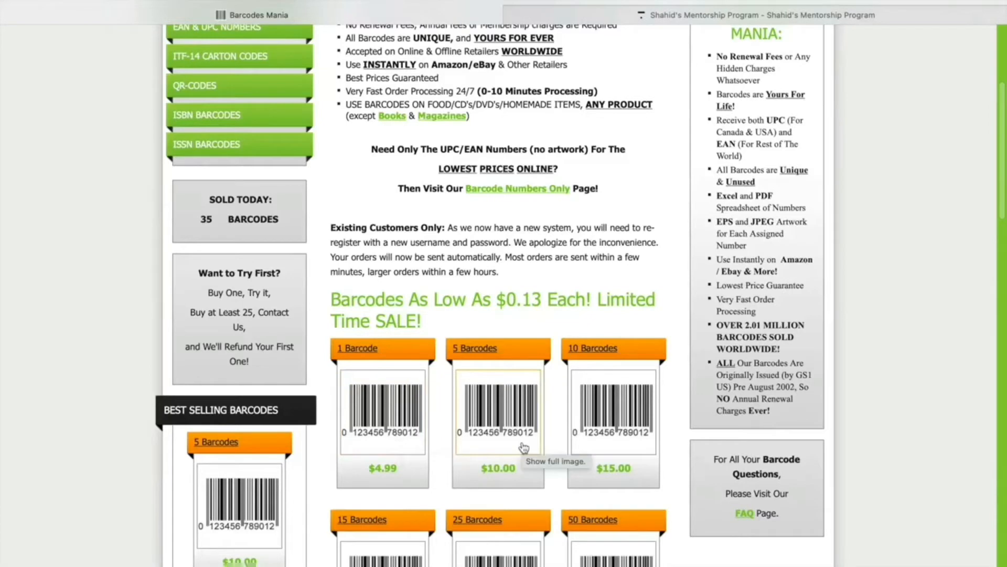
left_click(376, 441)
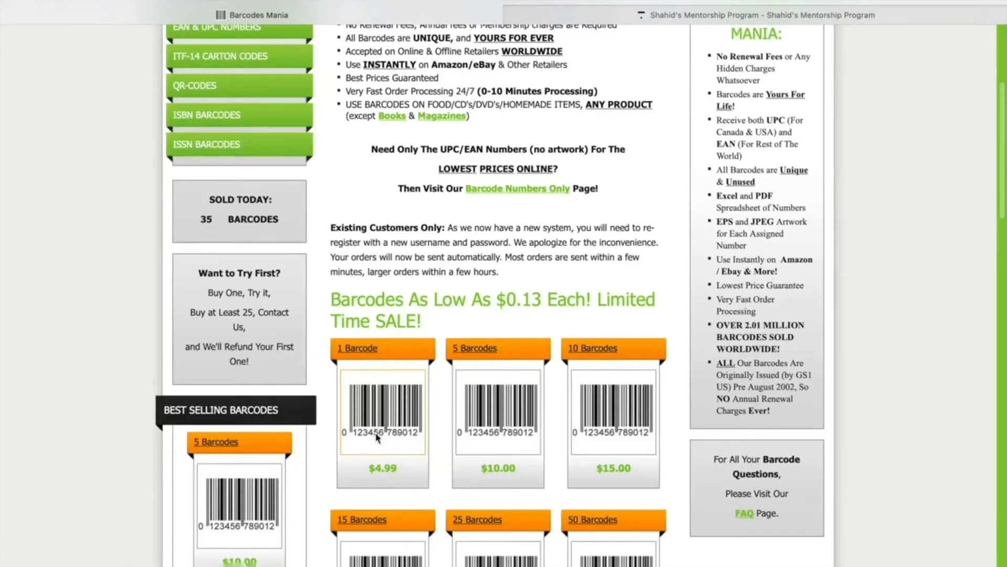
scroll(446, 451, "down", 5)
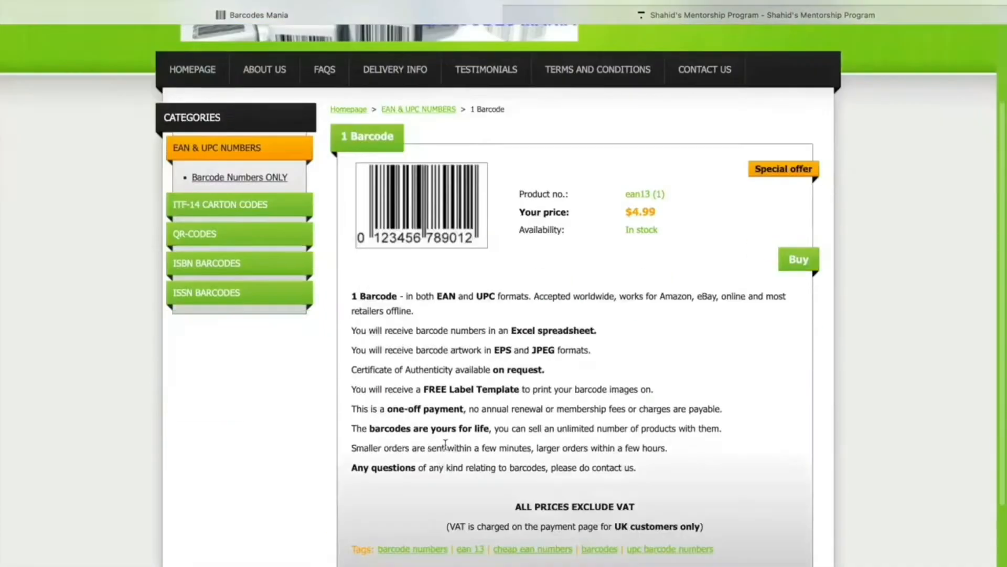
scroll(682, 367, "up", 5)
left_click(788, 356)
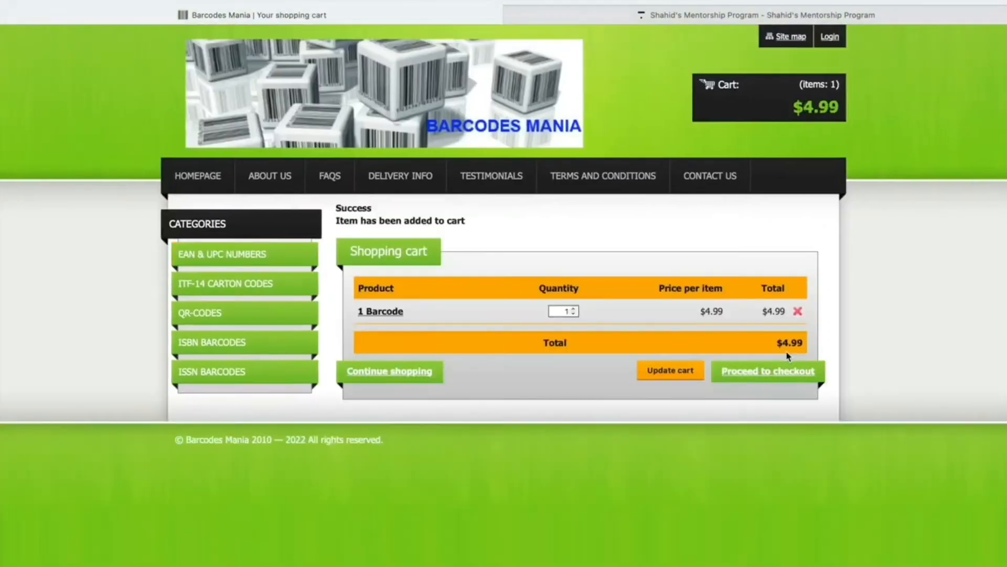
left_click(785, 373)
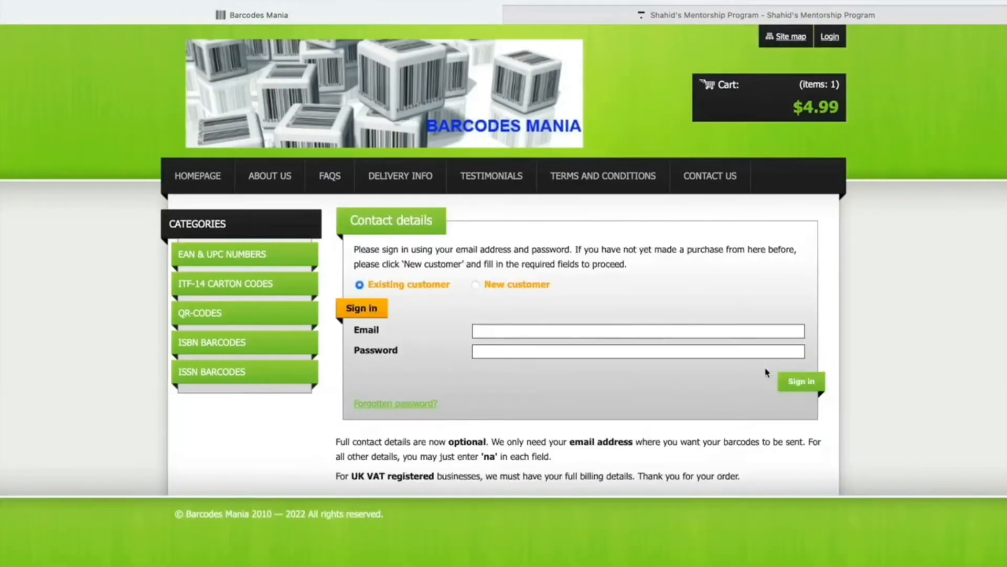
Check out as a new customer with country United States, then enter the state/city, street address and postcode.
left_click(476, 284)
scroll(586, 352, "down", 3)
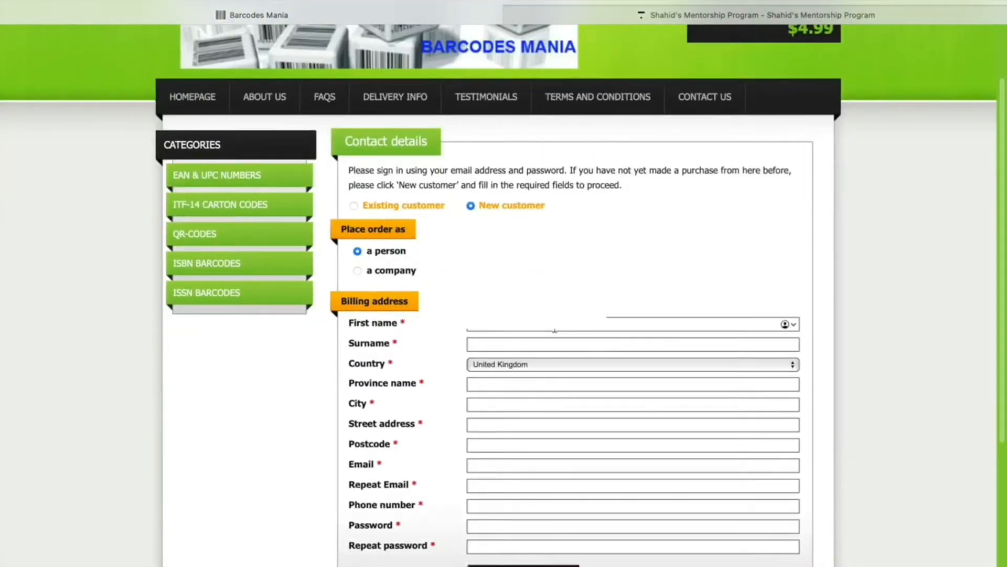
left_click(539, 364)
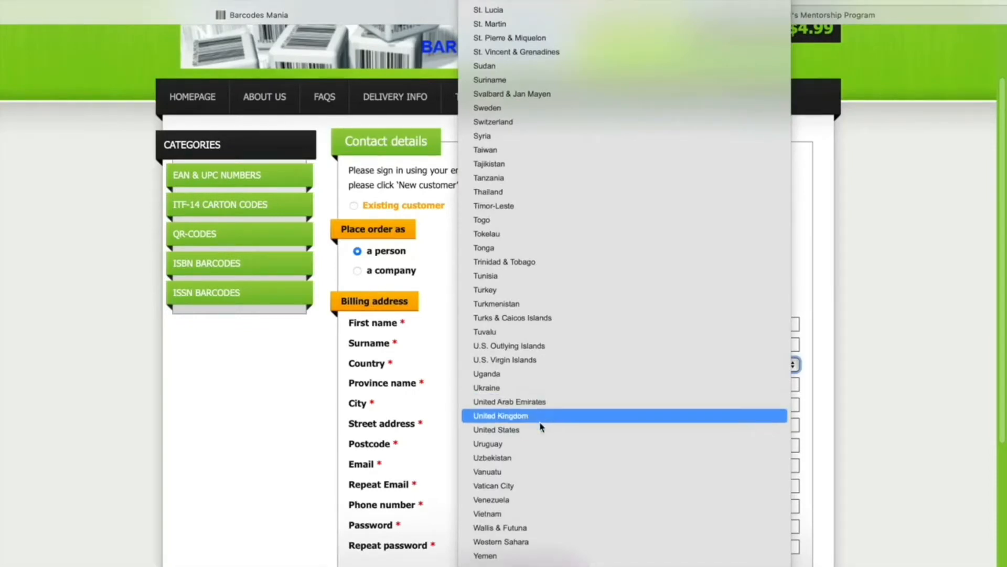
left_click(541, 425)
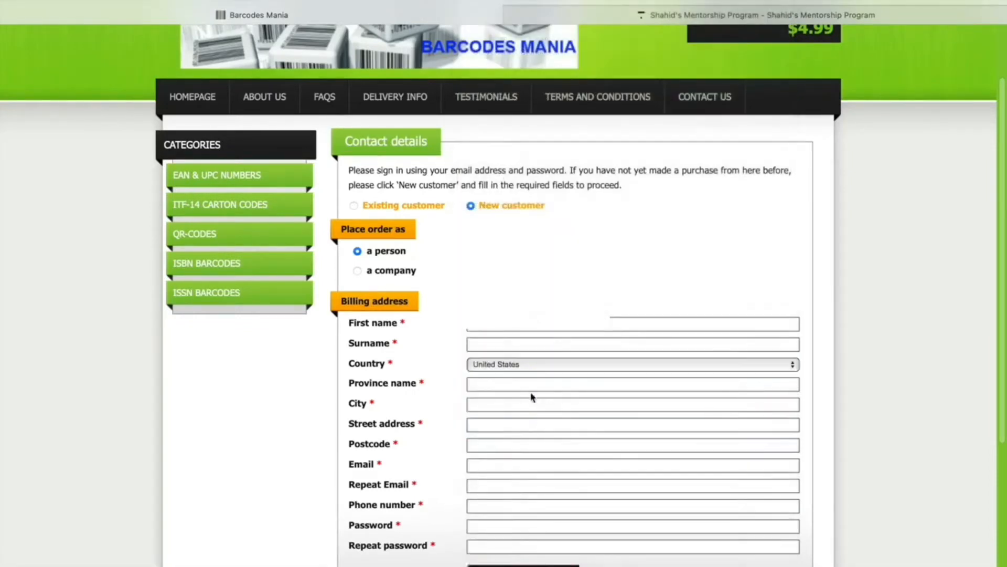
left_click(530, 385)
type("VIRGINIA")
type("RESTON")
left_click(536, 427)
type("1899 ORACLE WAY")
left_click(547, 448)
type("20190")
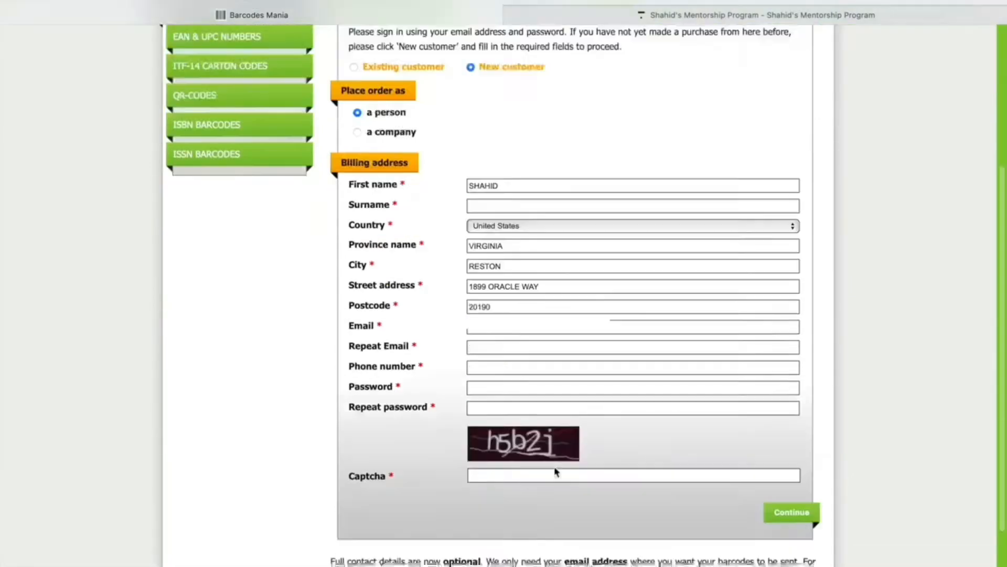
scroll(556, 468, "down", 2)
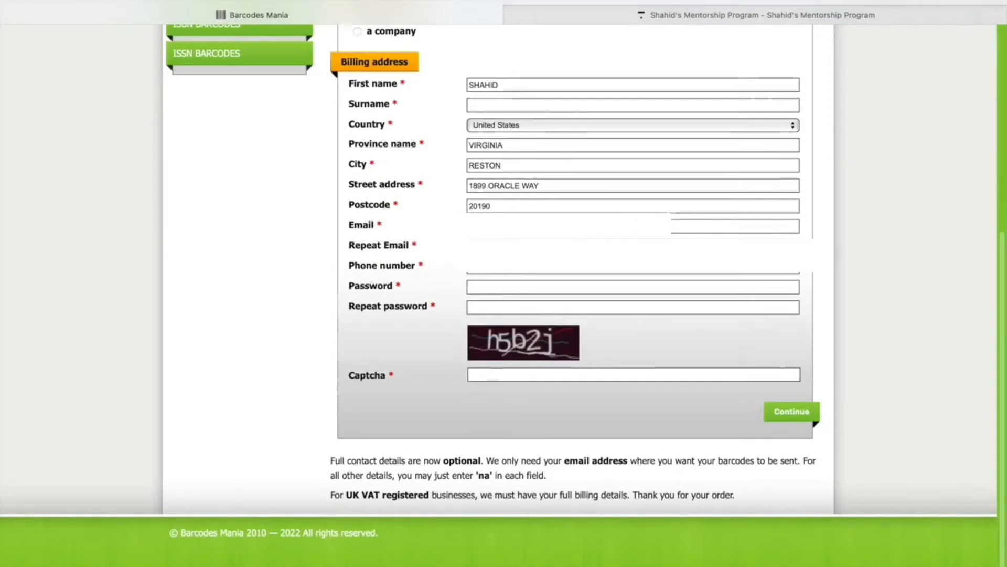
Enter and confirm the account password, fill the captcha, submit the billing form and decline saving the password.
key("Tab")
left_click(314, 327)
type("••")
key("Tab")
type("•••")
left_click(498, 373)
left_click(793, 412)
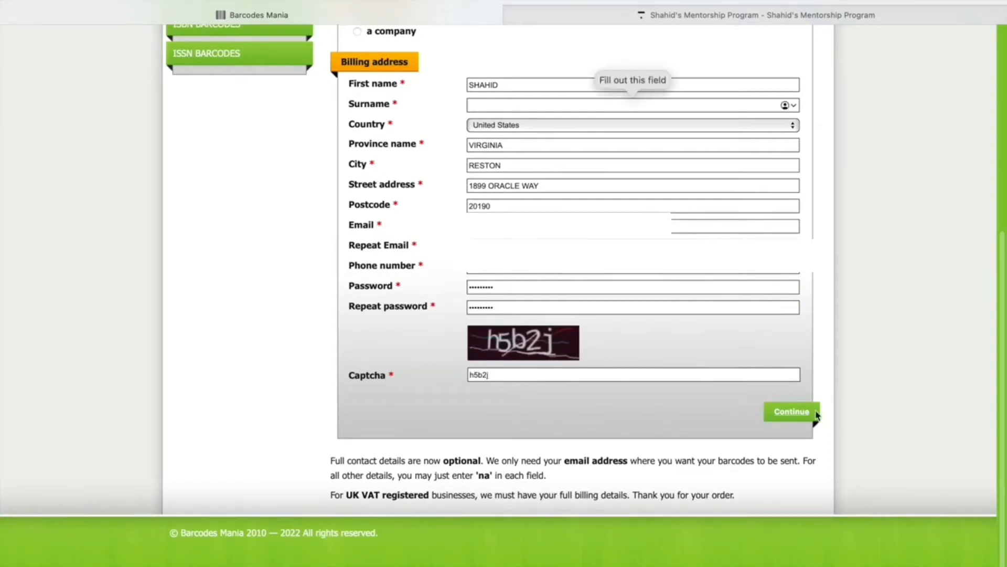
type("anwar")
left_click(792, 412)
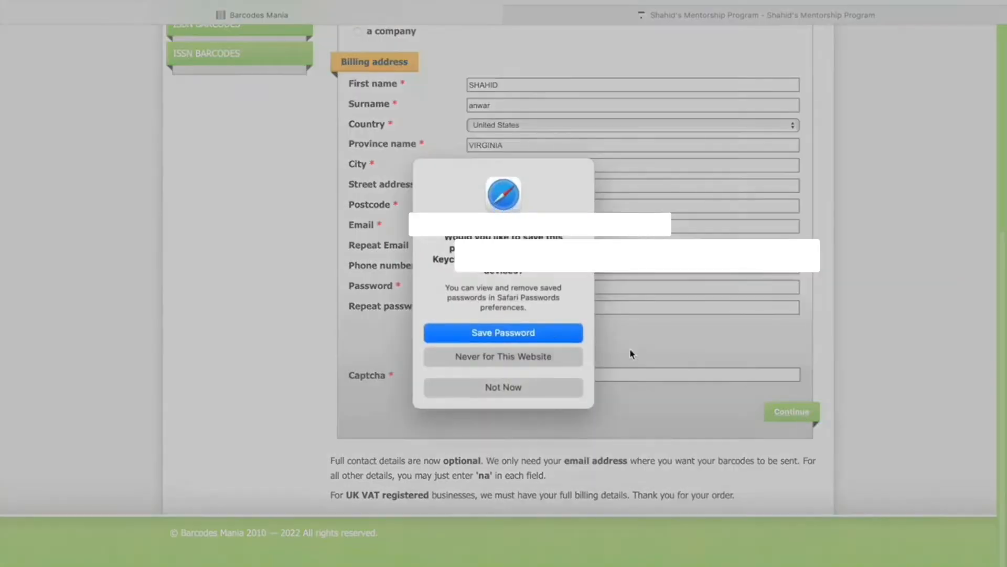
left_click(518, 331)
scroll(533, 324, "down", 5)
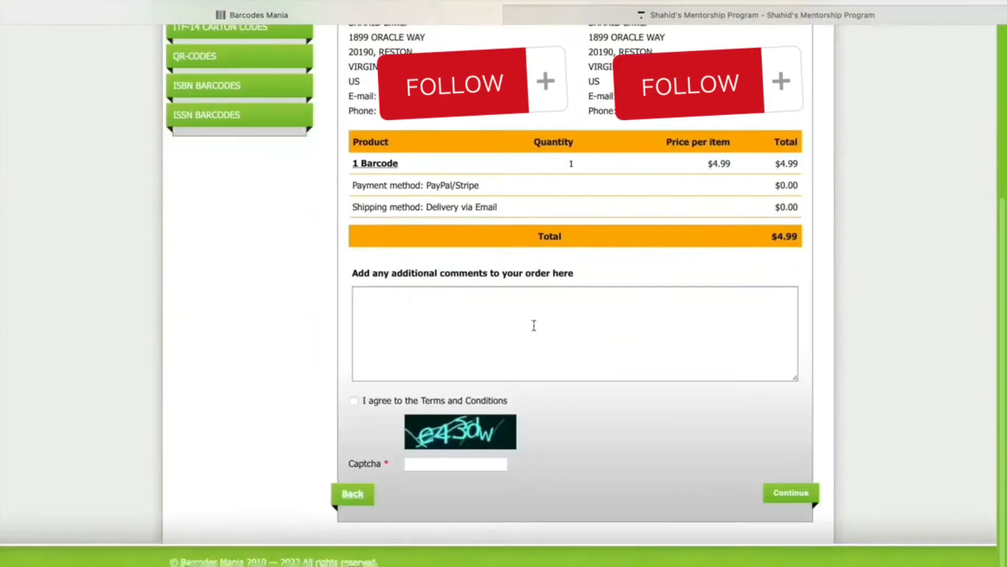
Accept the terms, enter the captcha, choose Stripe payment and begin filling the card payment form.
left_click(354, 377)
key("Tab")
type("e43dw")
left_click(789, 468)
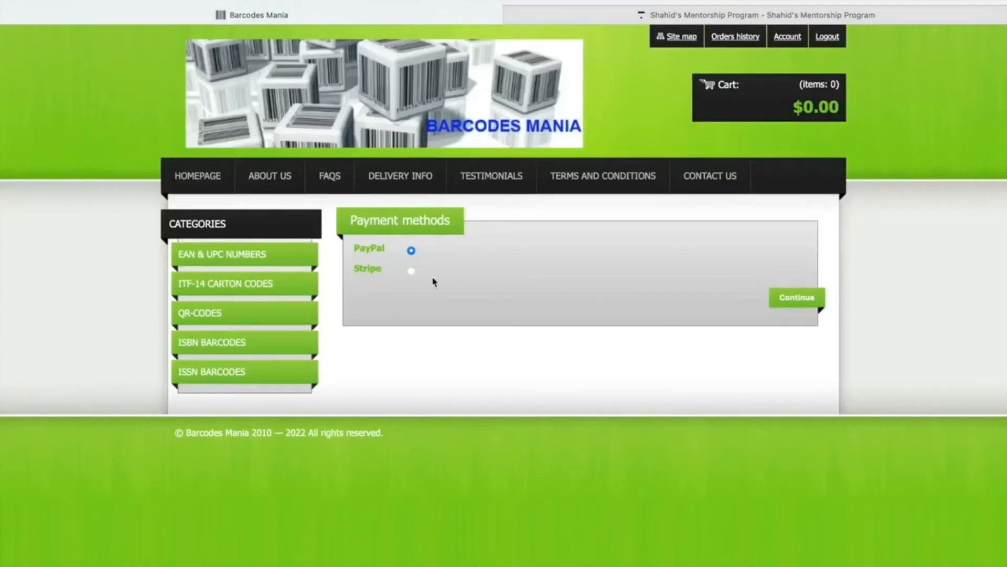
left_click(411, 271)
left_click(797, 298)
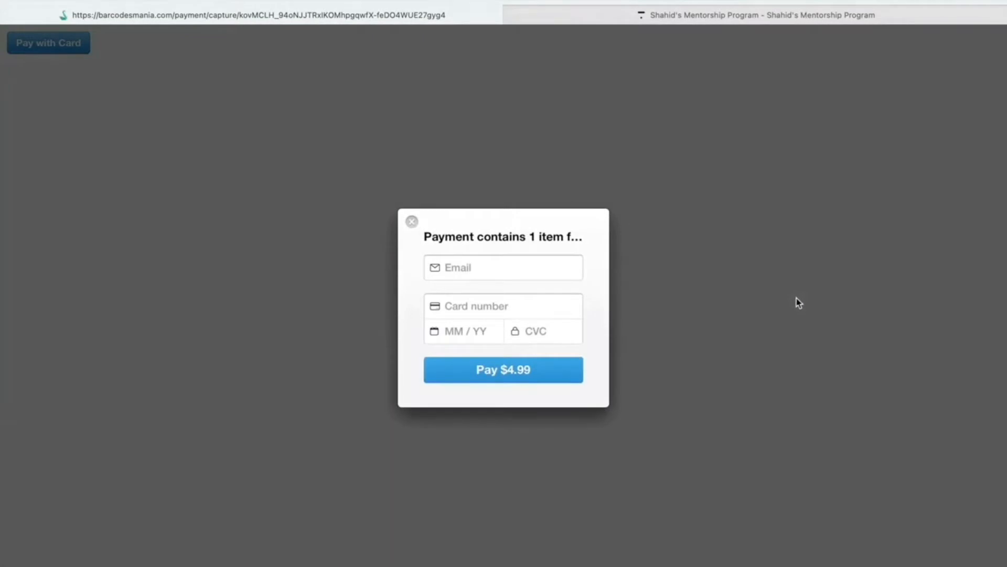
left_click(454, 273)
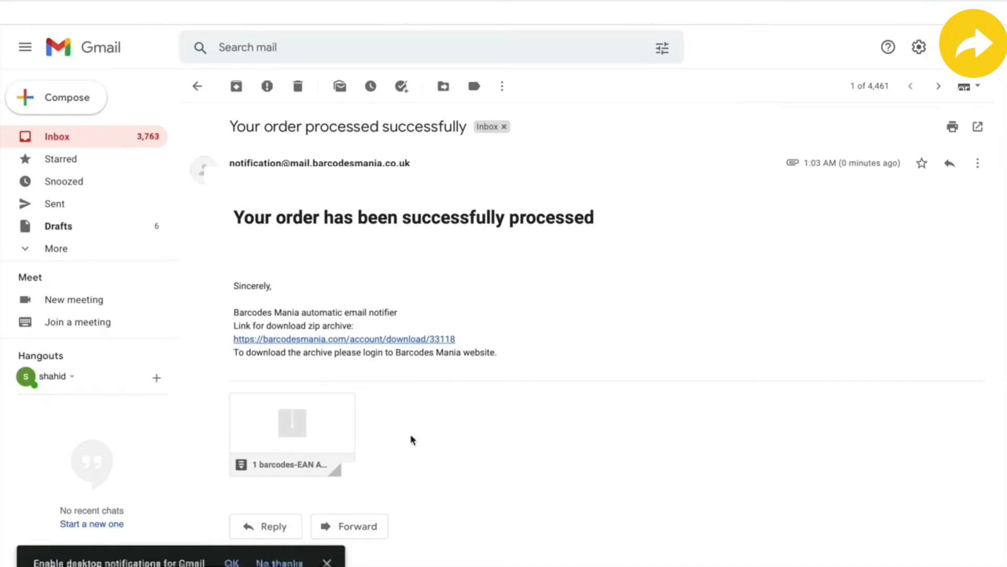
Download the '1 barcodes-EAN AND UPC NUMBERS-01-01-2022.zip' attachment from the order email.
mouse_move(313, 439)
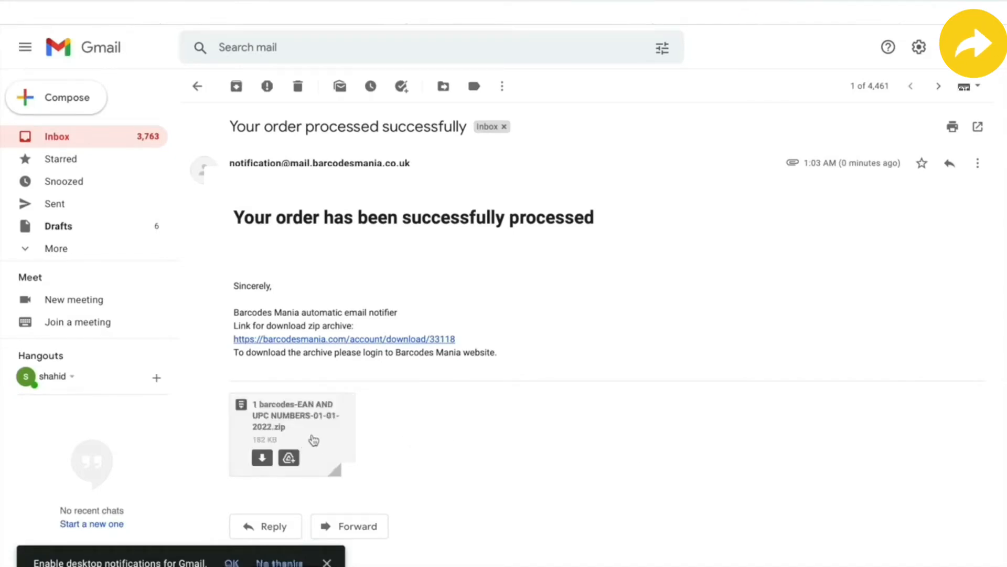
left_click(268, 459)
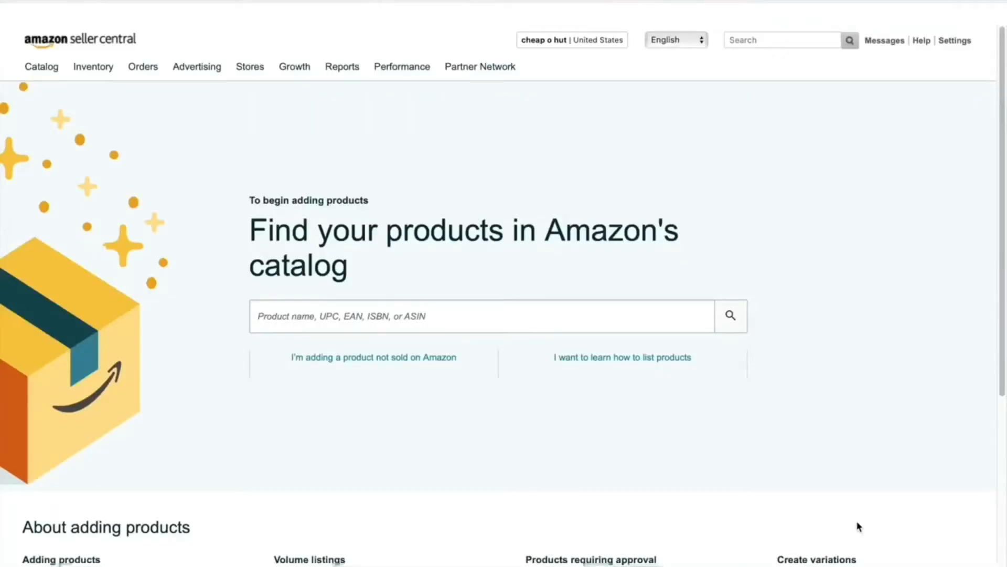
Start a listing for a product not sold on Amazon and choose PILLOW from a 'pillow' category search.
mouse_move(99, 74)
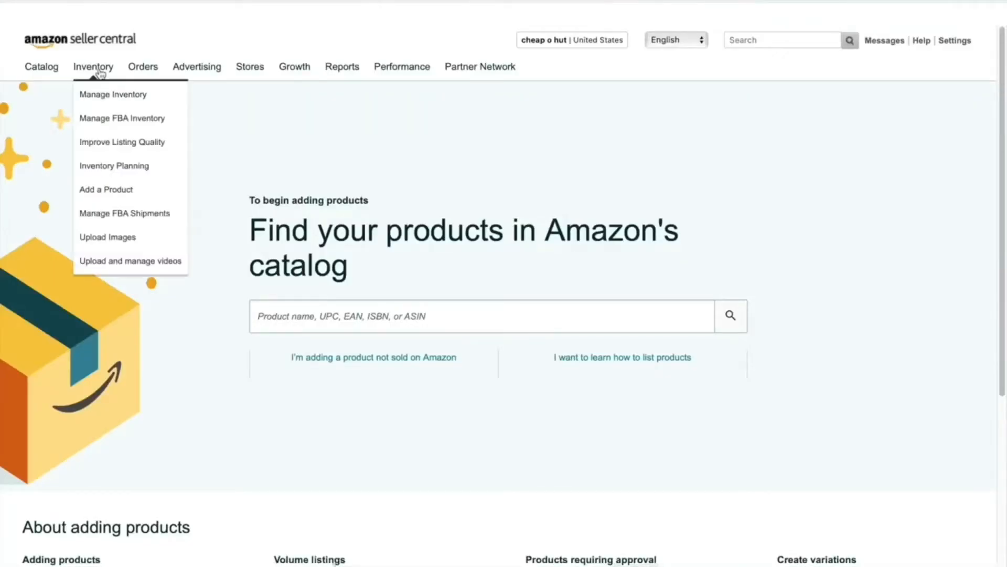
left_click(125, 193)
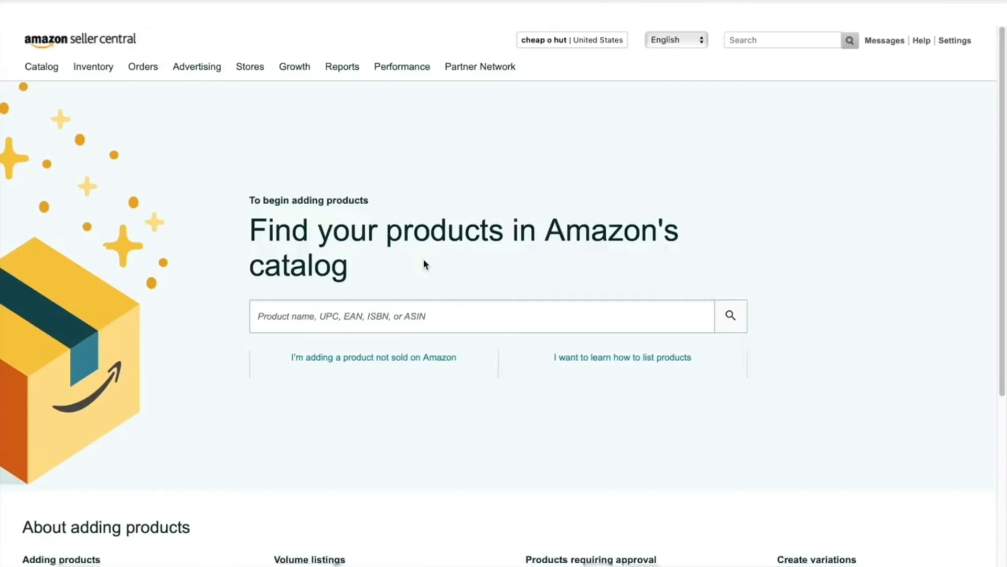
left_click(355, 366)
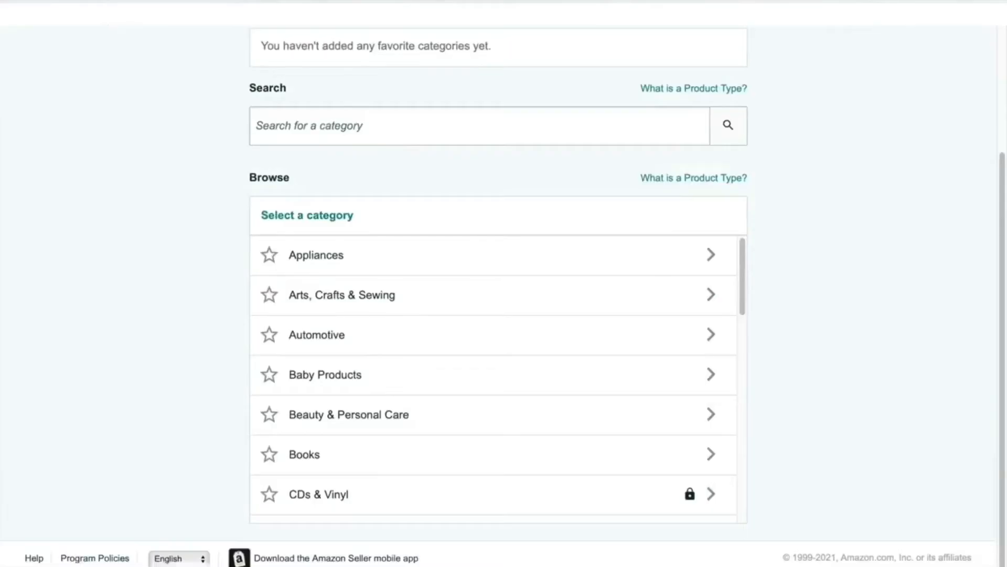
scroll(504, 294, "up", 4)
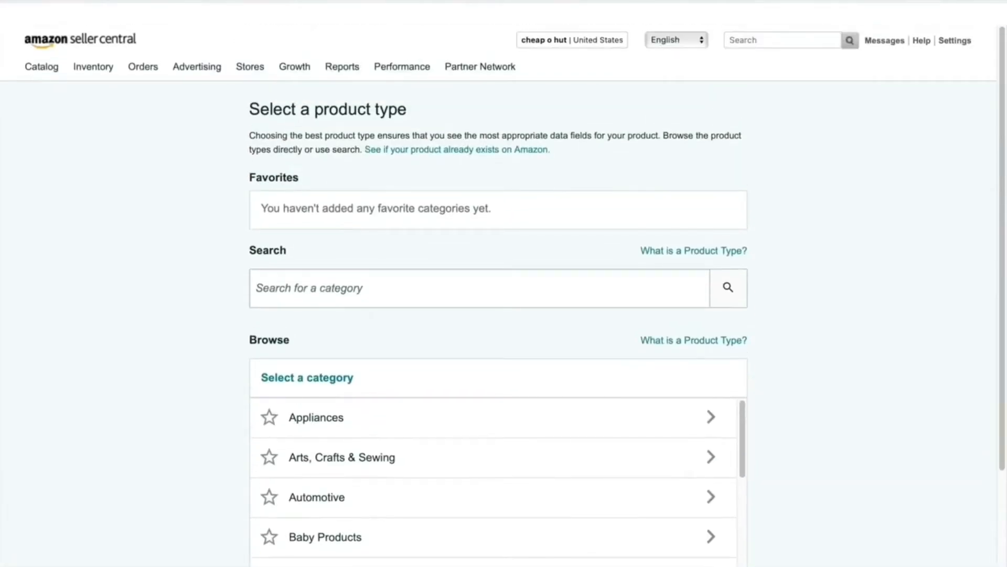
left_click(619, 297)
type("pi")
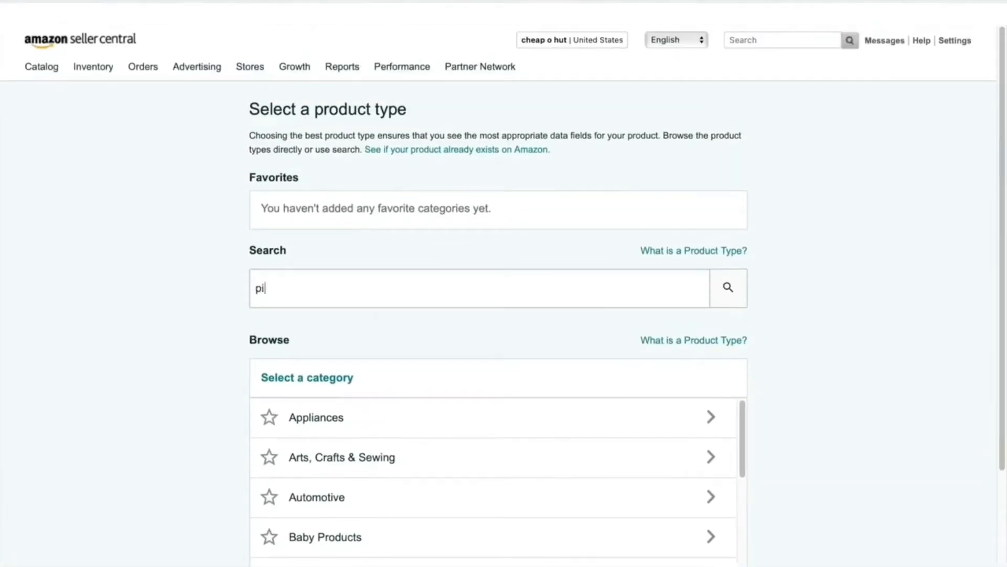
type("llow")
key("Return")
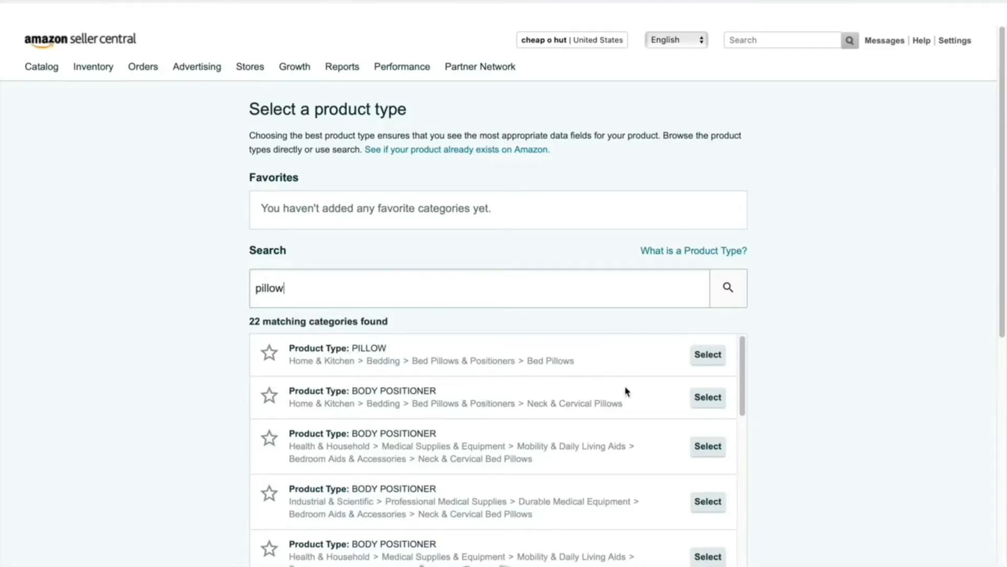
left_click(707, 356)
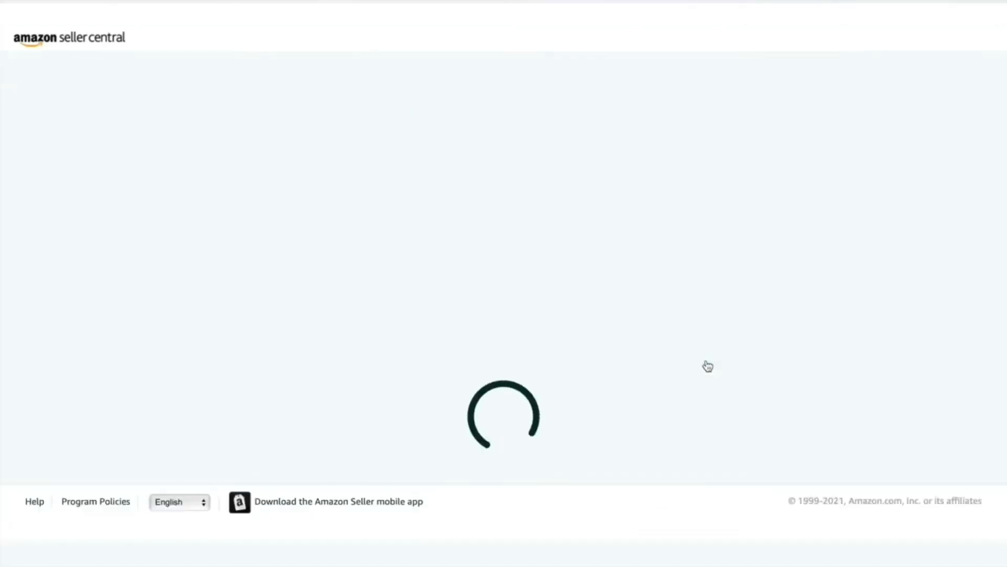
left_click(619, 266)
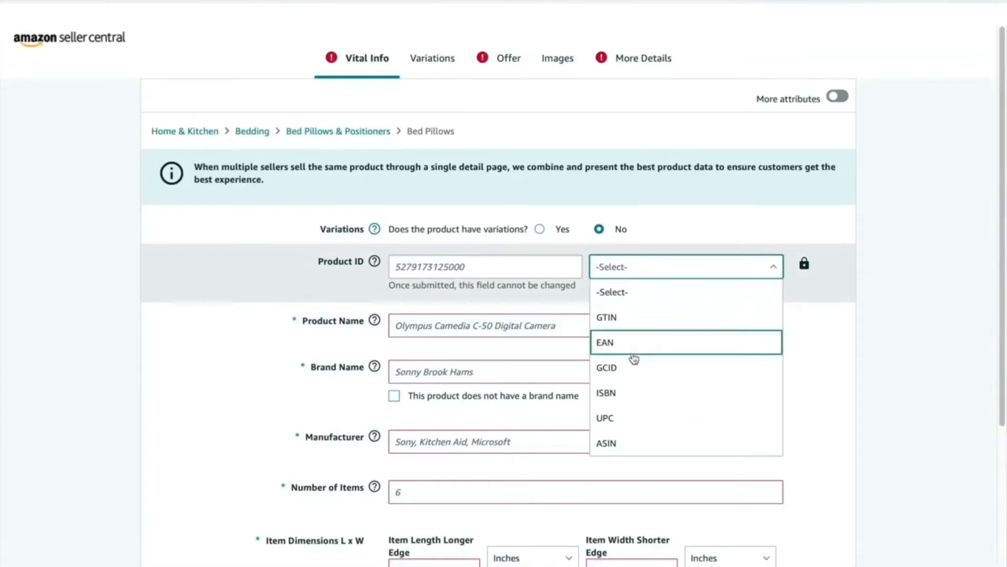
Set the Product ID type to UPC and paste the barcode number as the Product ID.
left_click(620, 418)
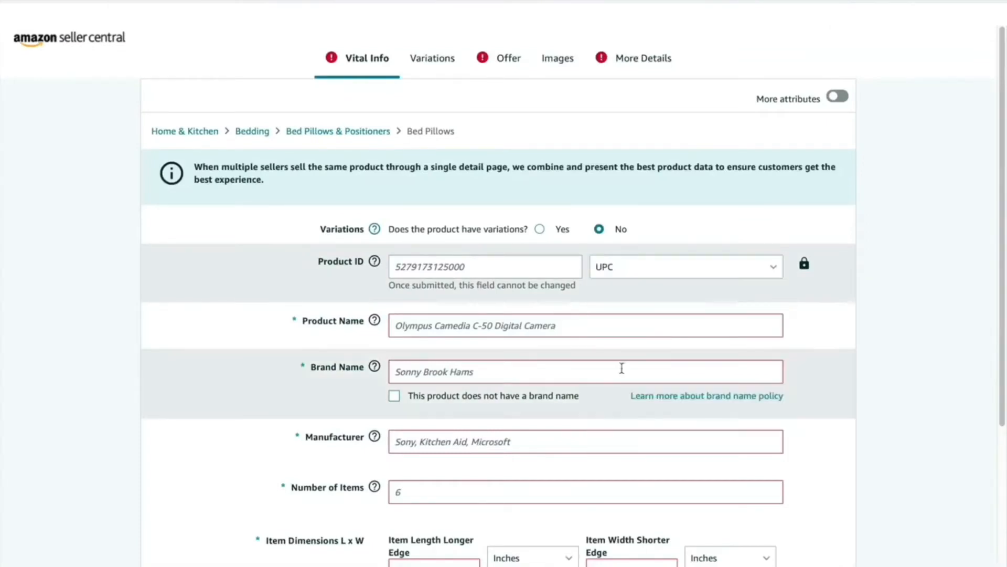
left_click(617, 266)
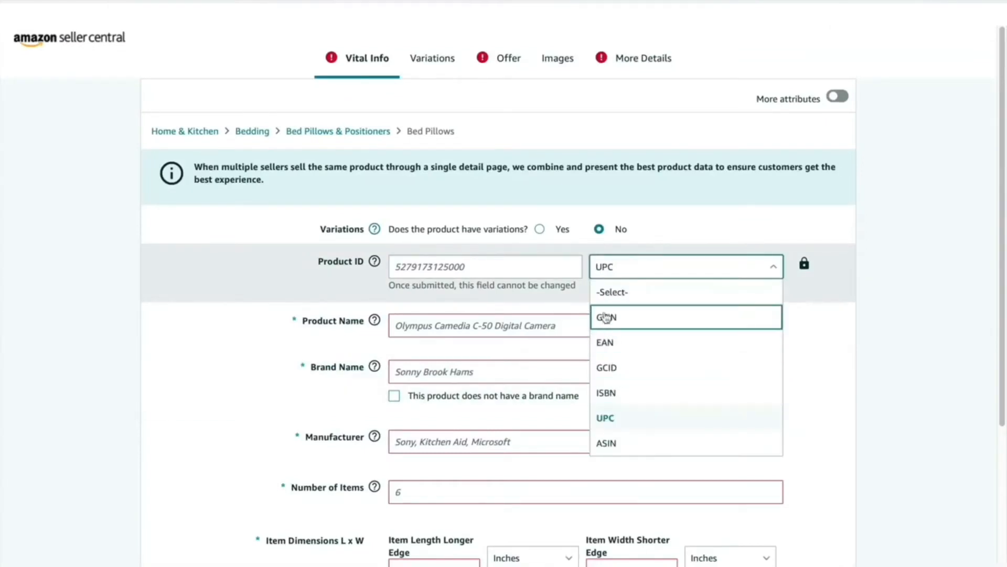
left_click(620, 420)
left_click(486, 266)
key("ctrl+v")
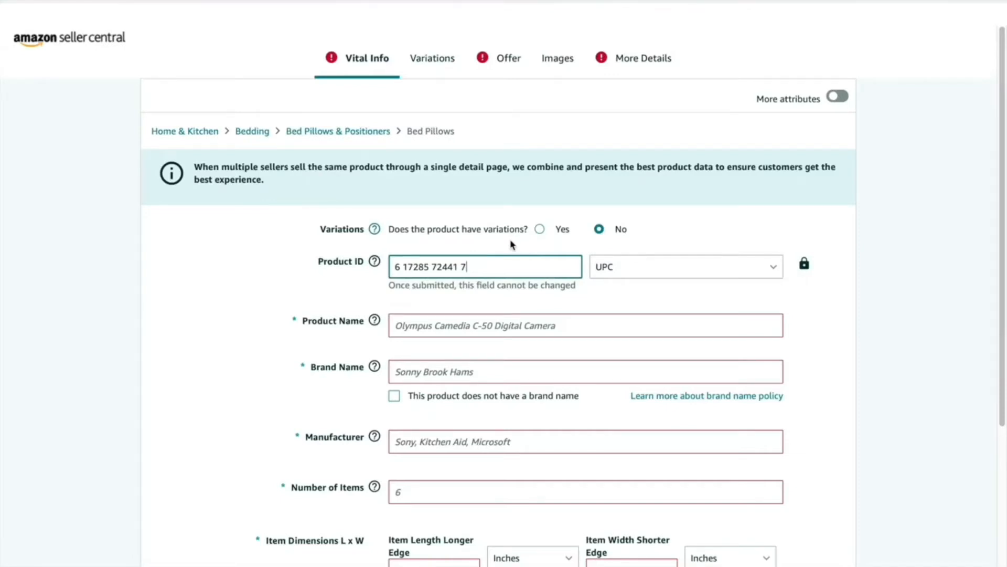
scroll(511, 244, "down", 3)
Name the product 'pillow' and mark it as having no brand name.
left_click(605, 189)
type("pillow")
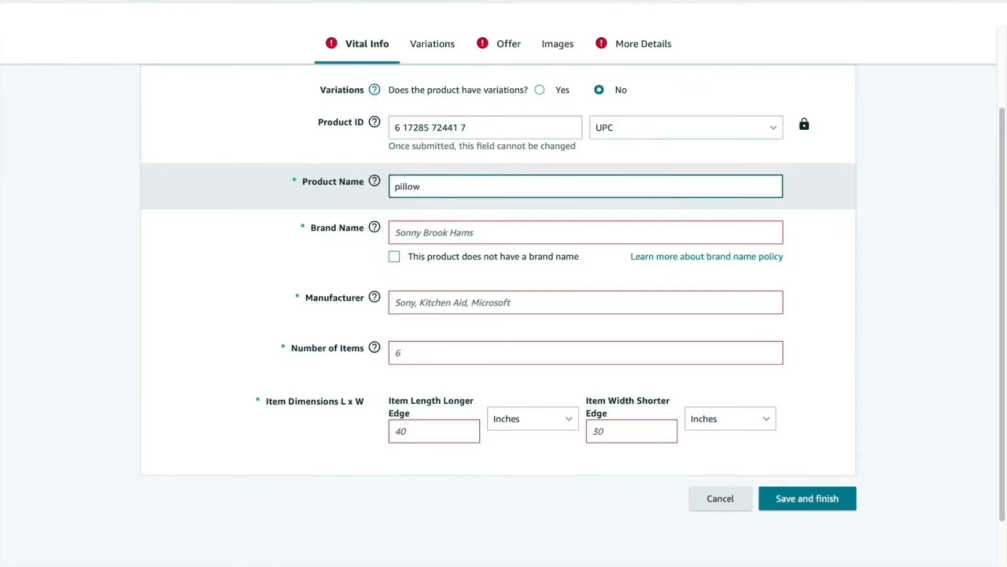
left_click(546, 232)
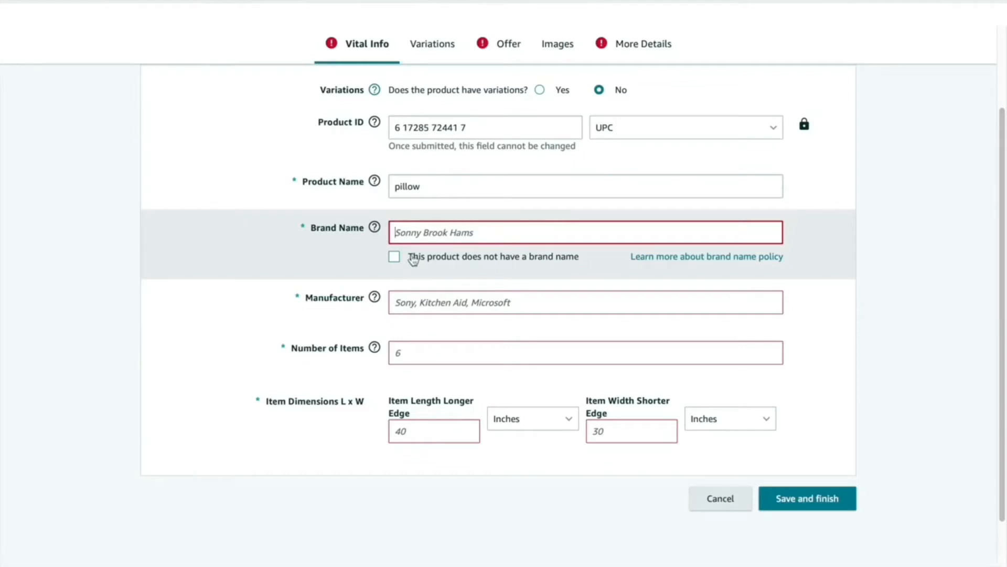
left_click(394, 256)
left_click(394, 257)
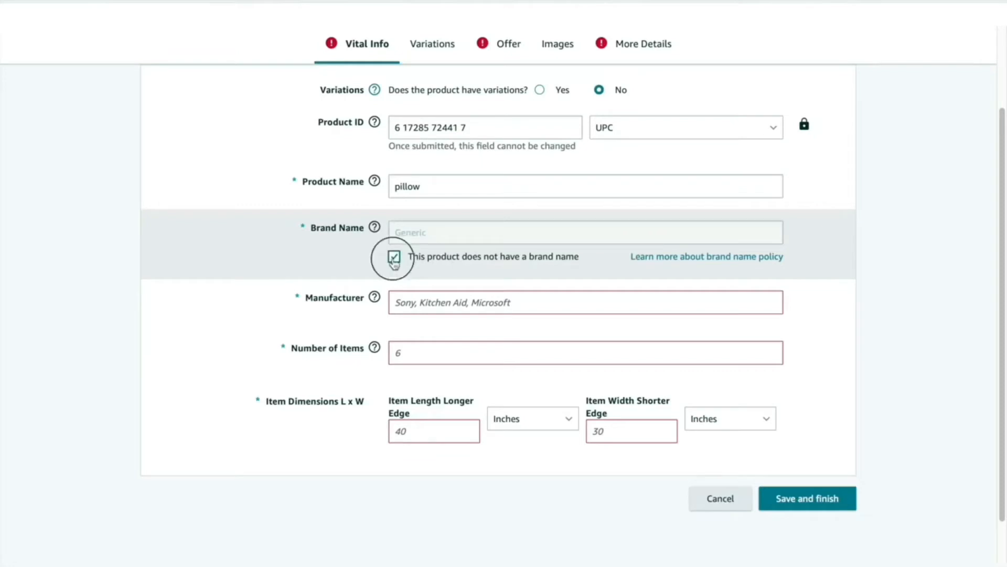
left_click(428, 232)
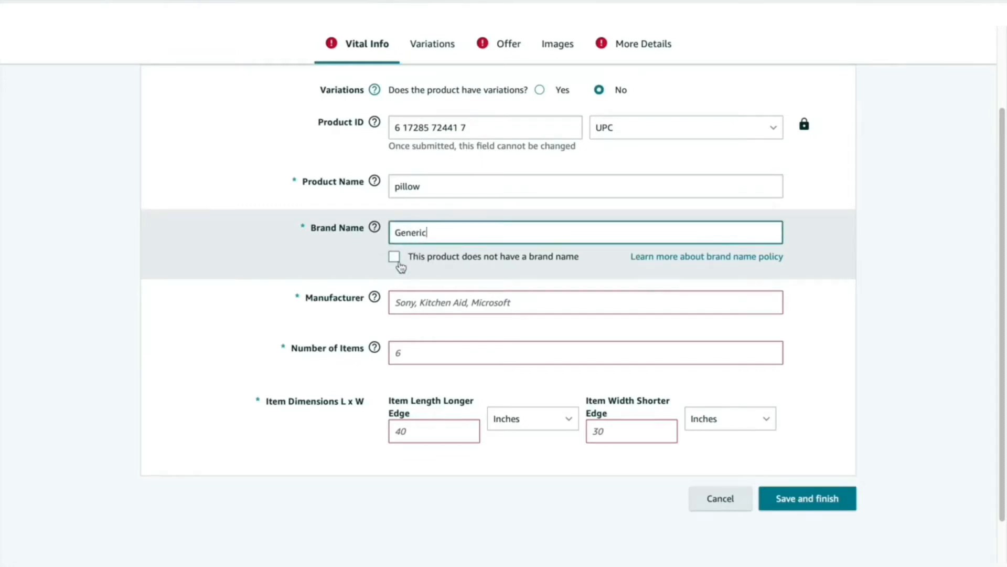
left_click(394, 257)
Enter manufacturer 'generic', 100 items, and item dimensions of 12 x 12 inches.
left_click(446, 303)
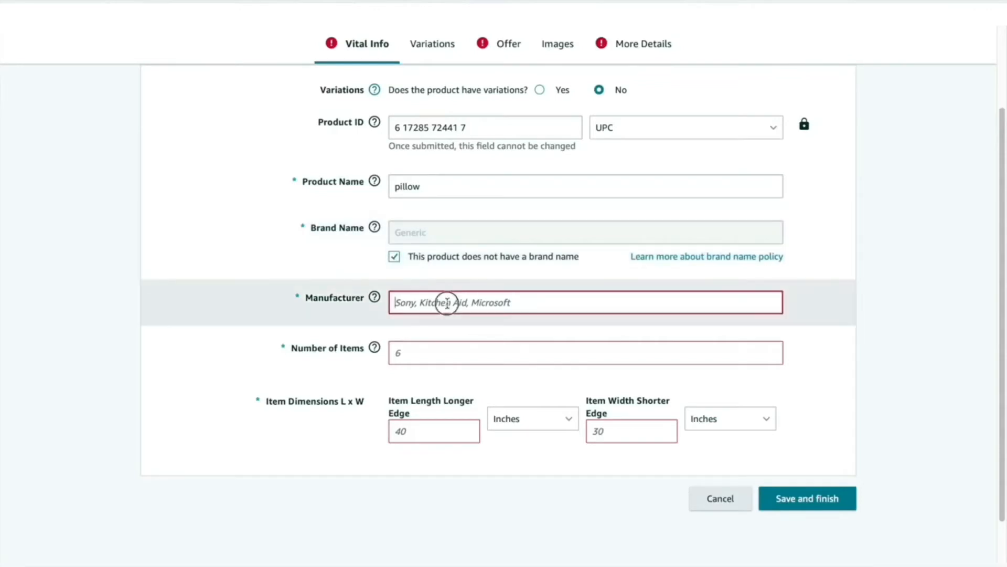
type("generic")
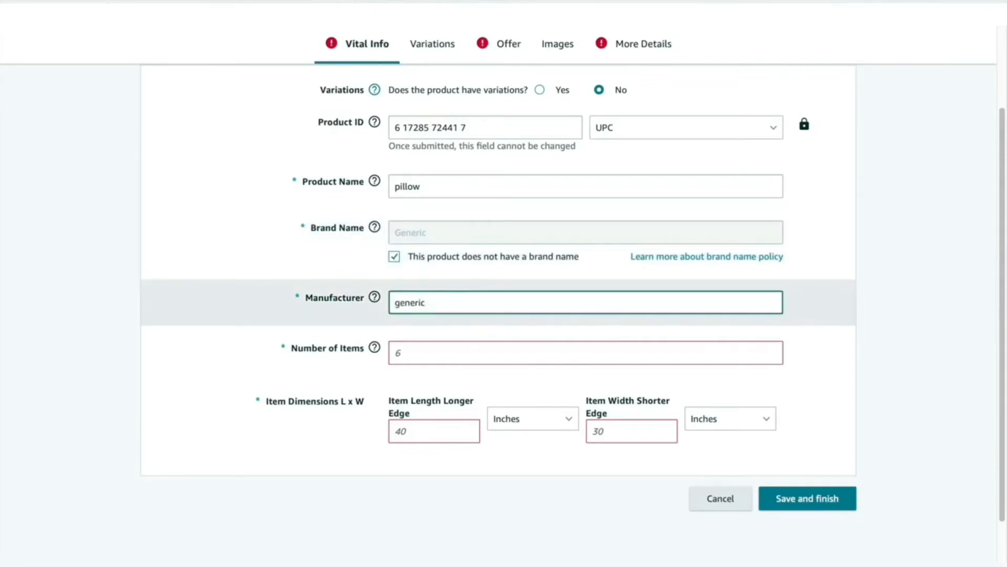
left_click(448, 353)
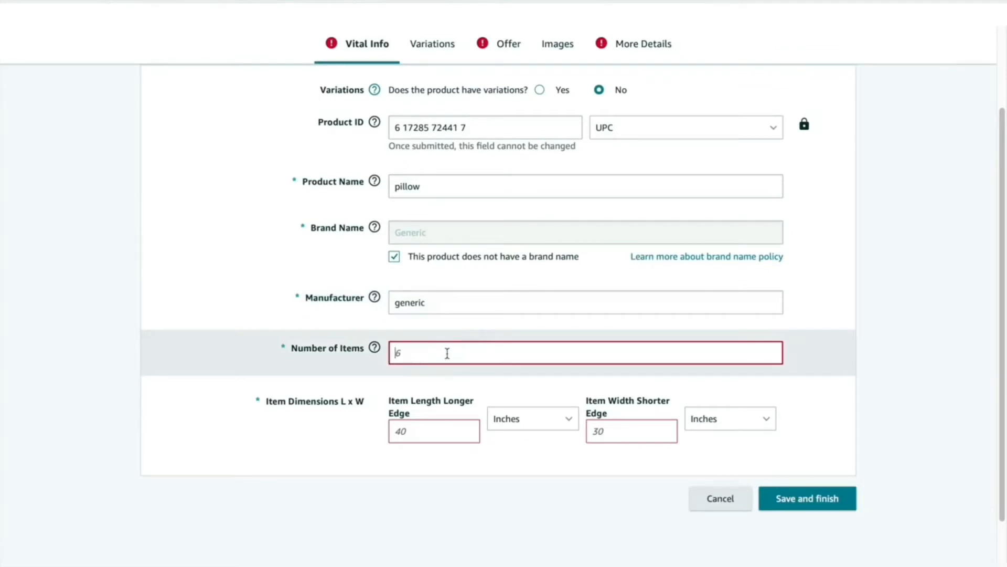
type("100")
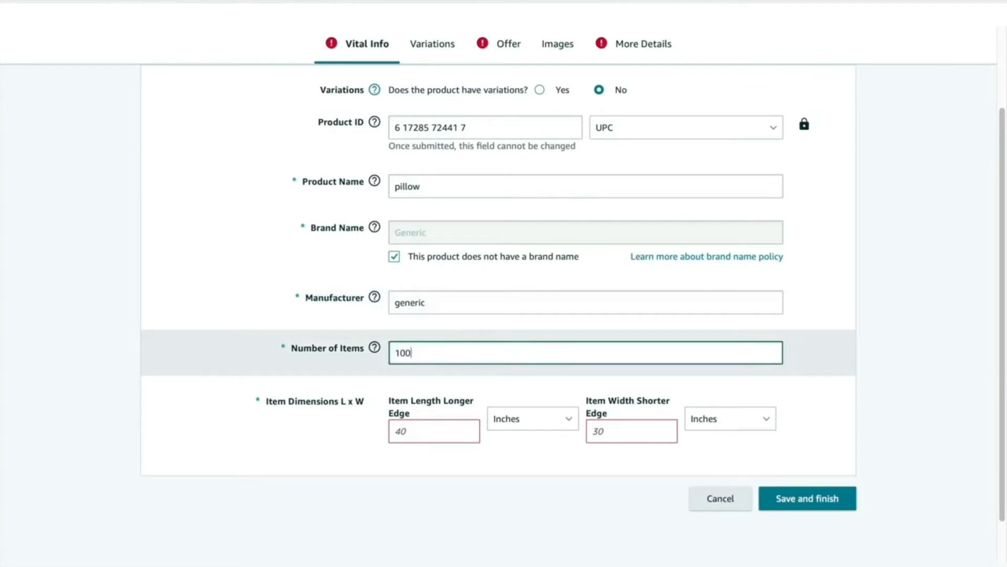
left_click(427, 436)
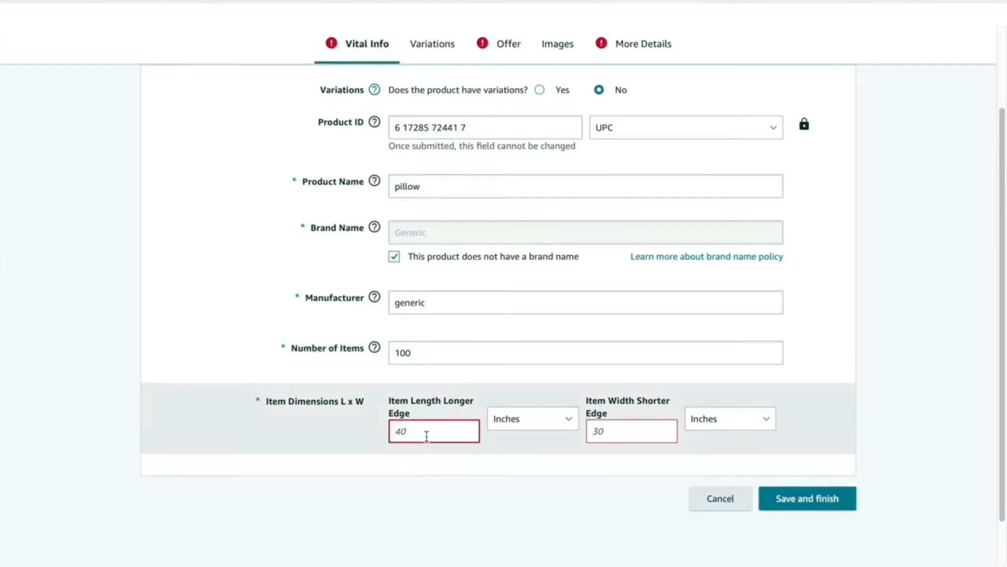
type("12")
left_click(605, 430)
type("12")
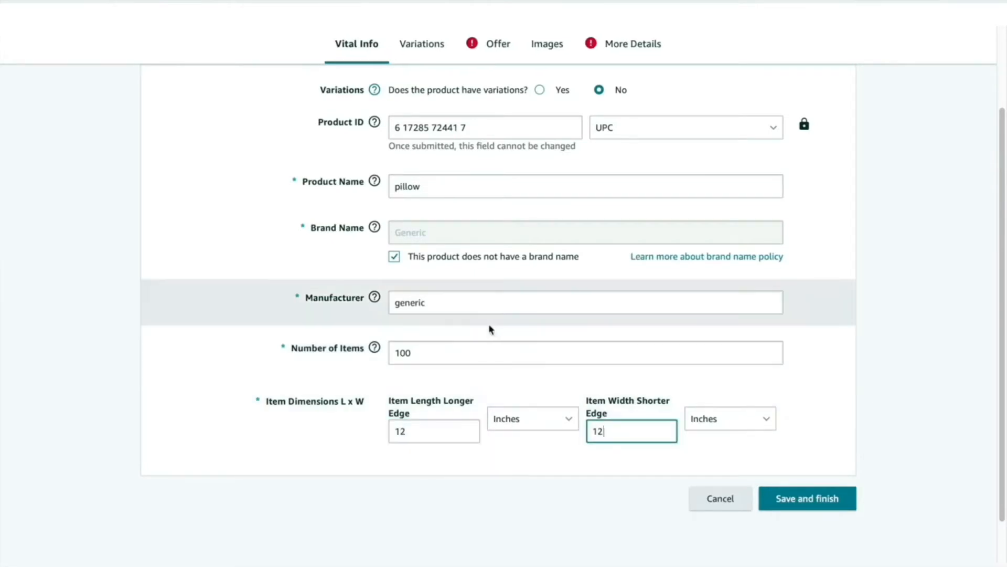
left_click(416, 59)
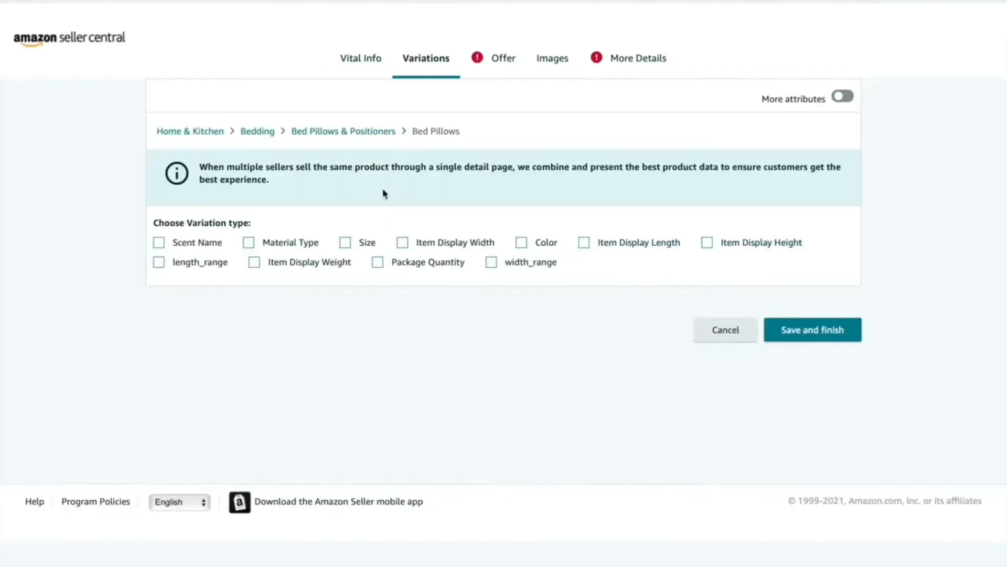
Give the offer a $10 standard price and New condition, keeping Fulfilled by Amazon.
left_click(480, 62)
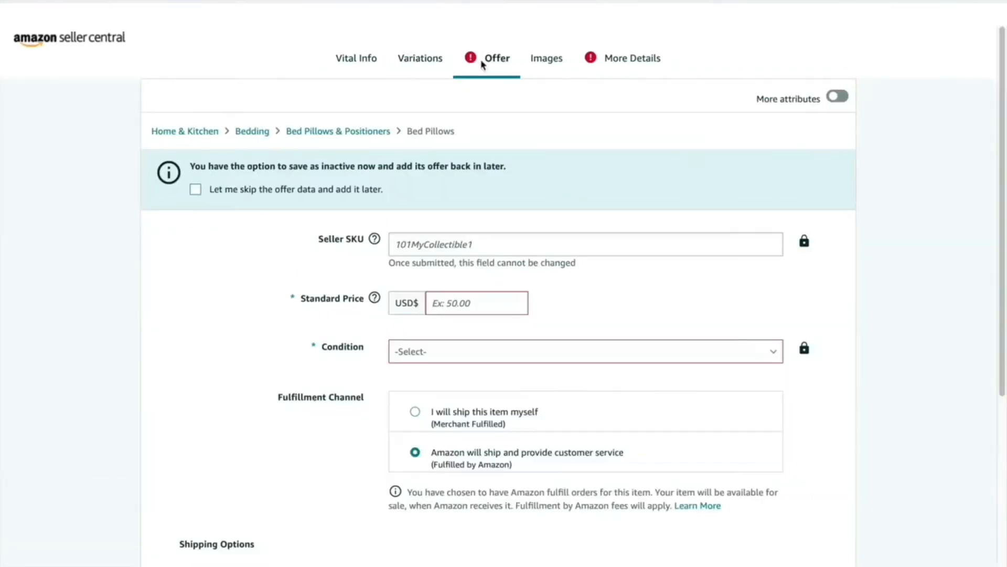
left_click(466, 245)
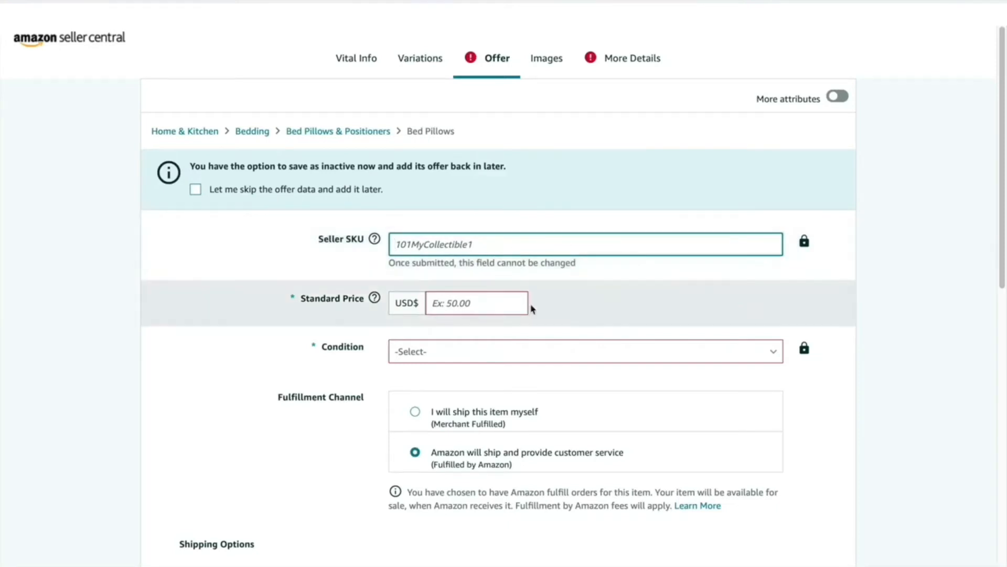
key("Tab")
type("10")
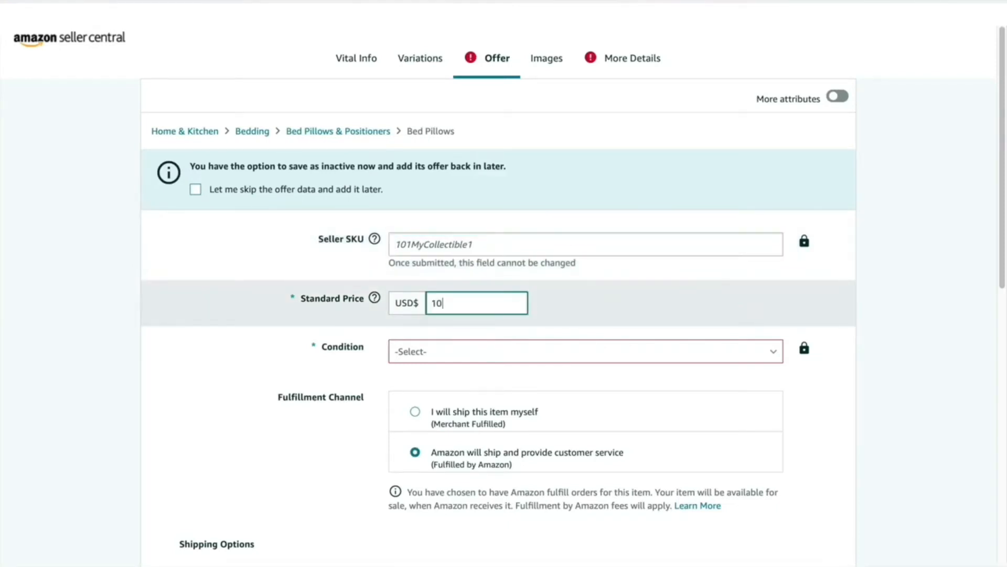
left_click(505, 352)
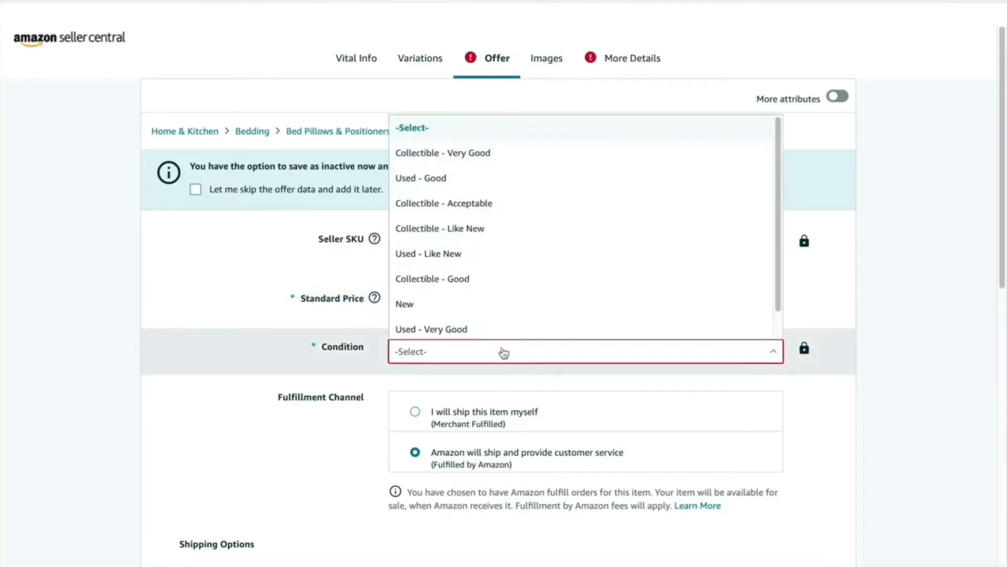
left_click(480, 310)
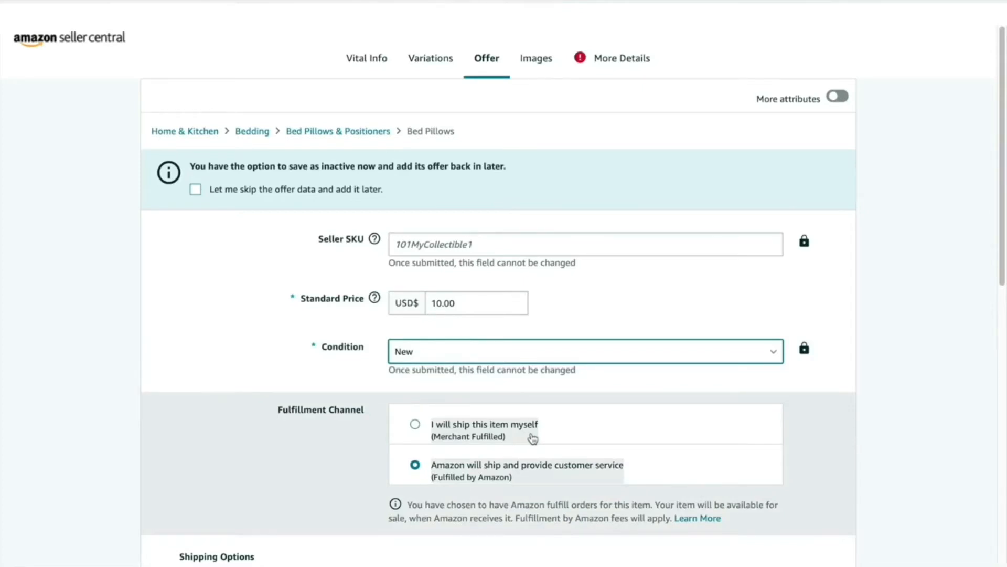
left_click(793, 462)
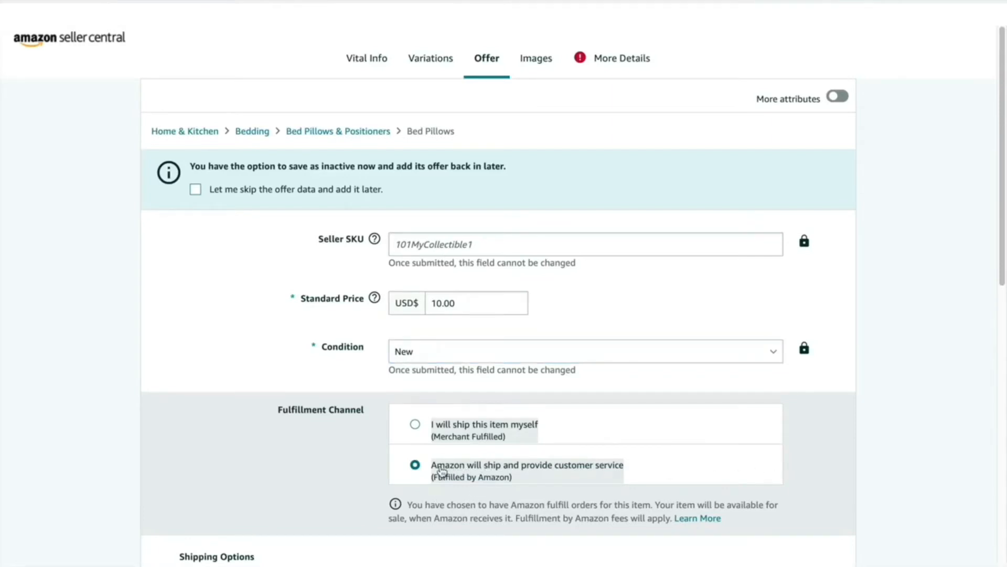
left_click(540, 56)
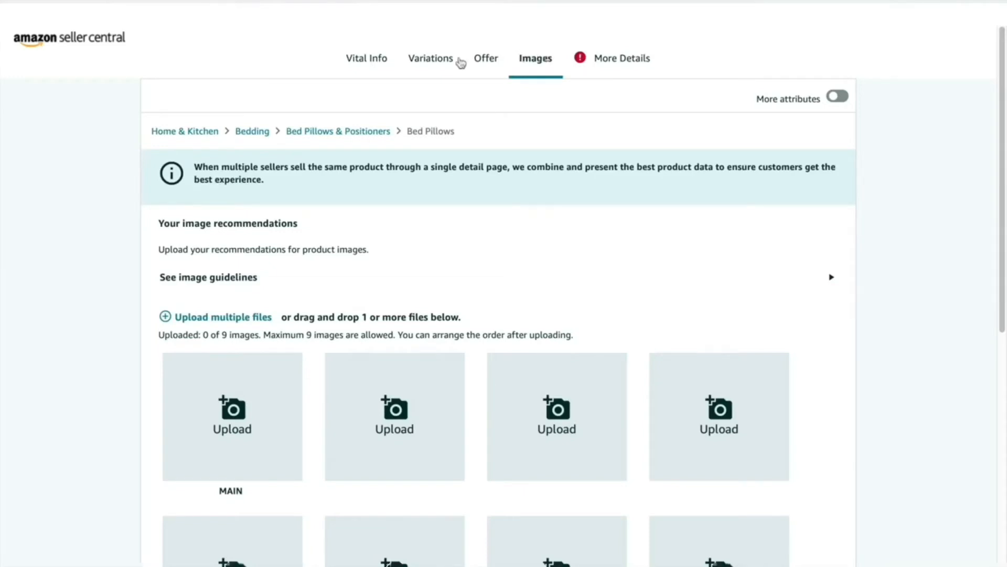
Upload IMG_3276.JPG from Downloads as the main product image.
left_click(271, 410)
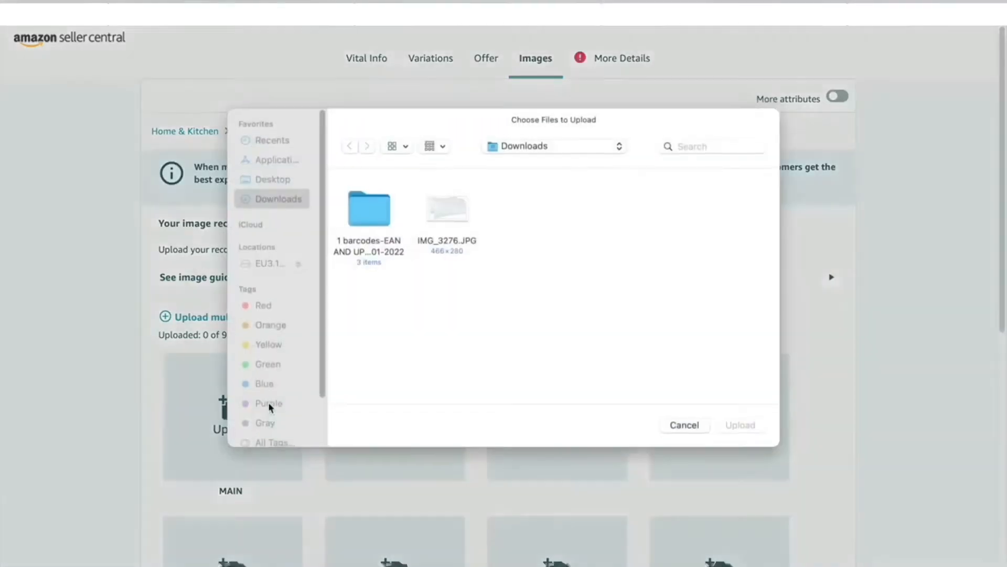
left_click(454, 215)
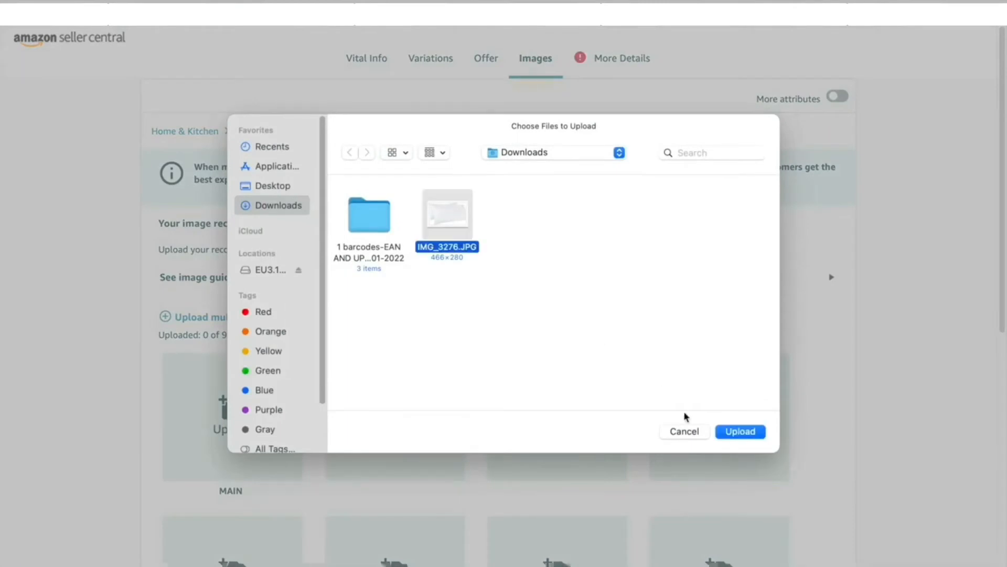
left_click(748, 438)
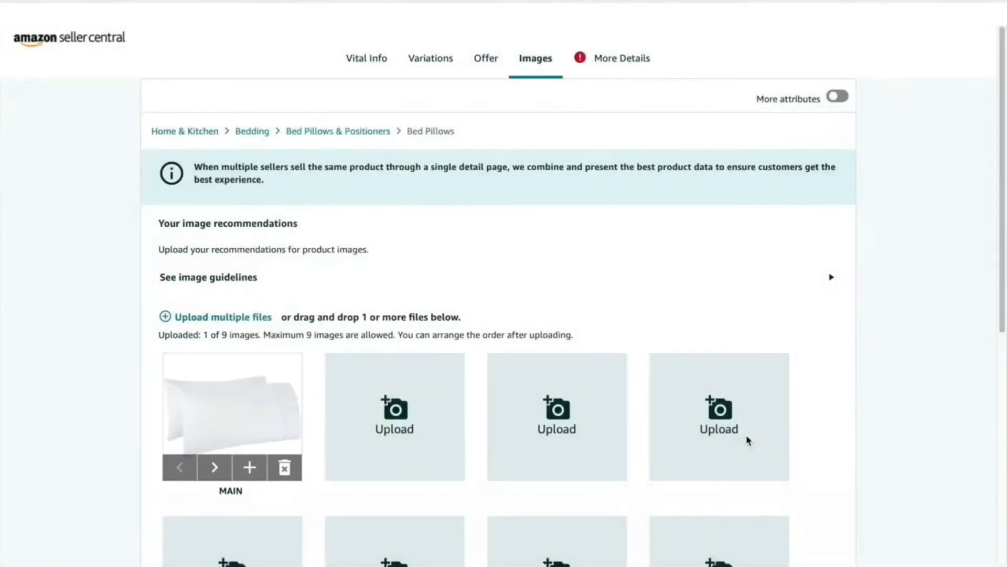
left_click(604, 61)
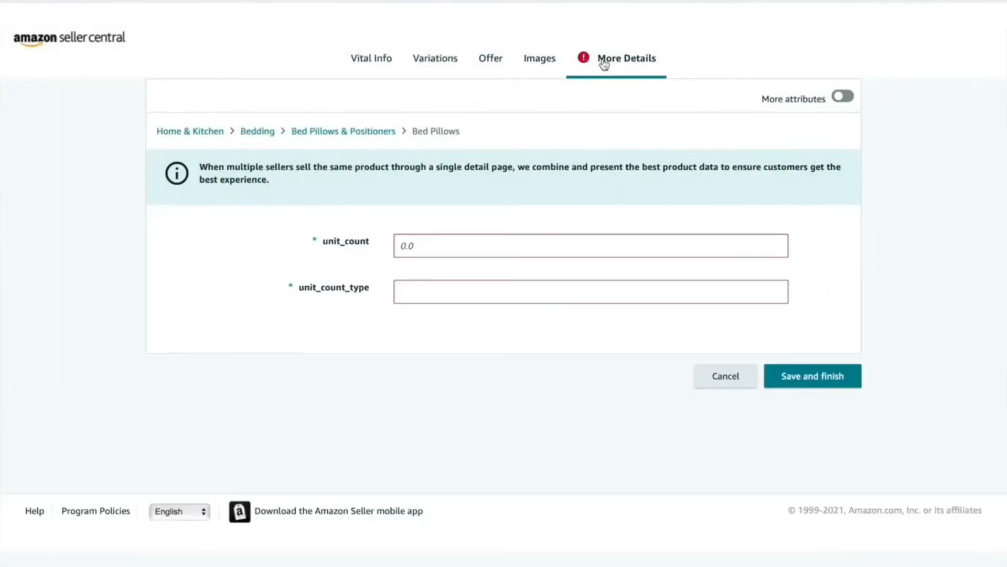
Review the additional attributes, Images and Description sections, then start editing the Keywords search terms.
left_click(843, 98)
left_click(835, 100)
left_click(843, 102)
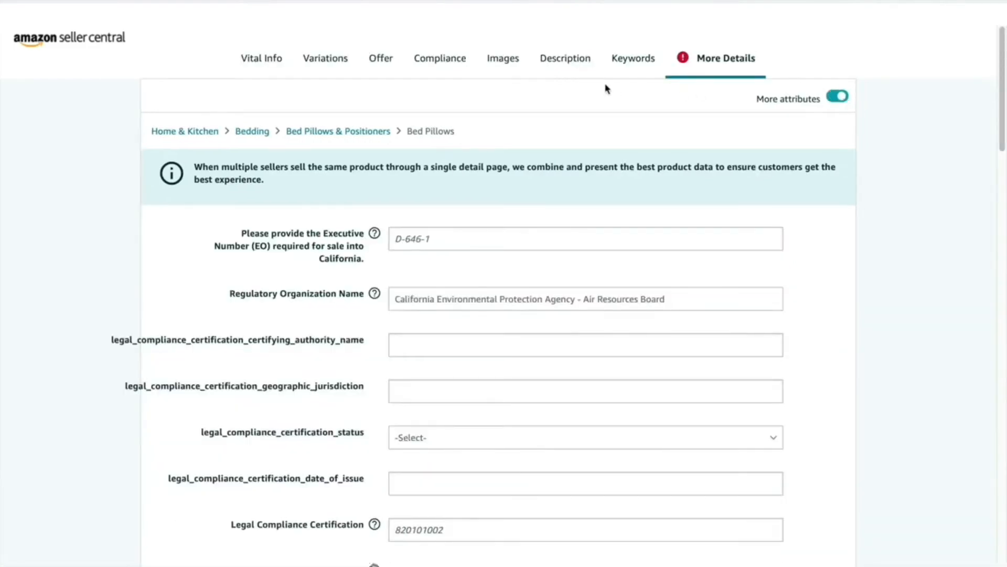
left_click(576, 60)
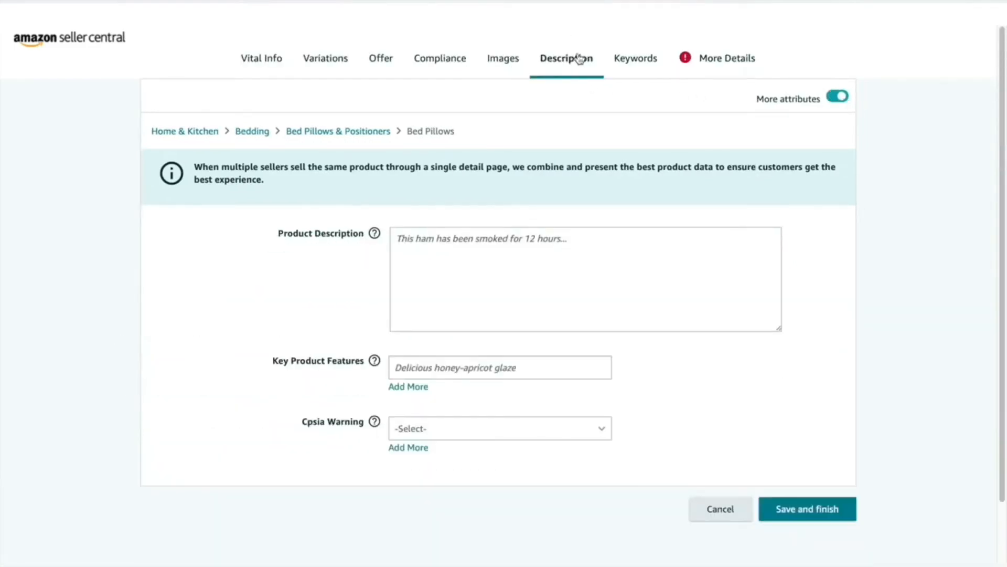
left_click(618, 61)
left_click(709, 66)
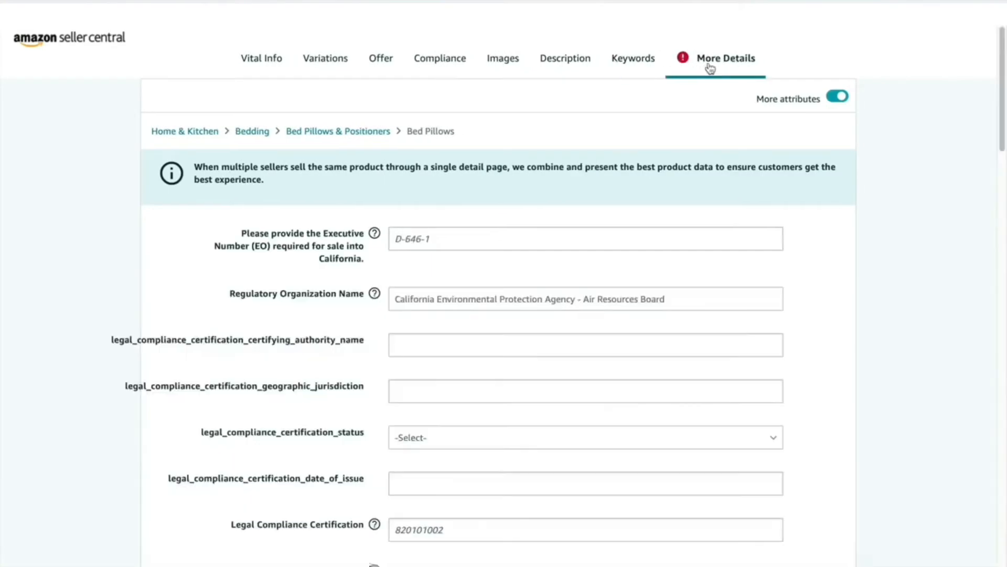
left_click(570, 71)
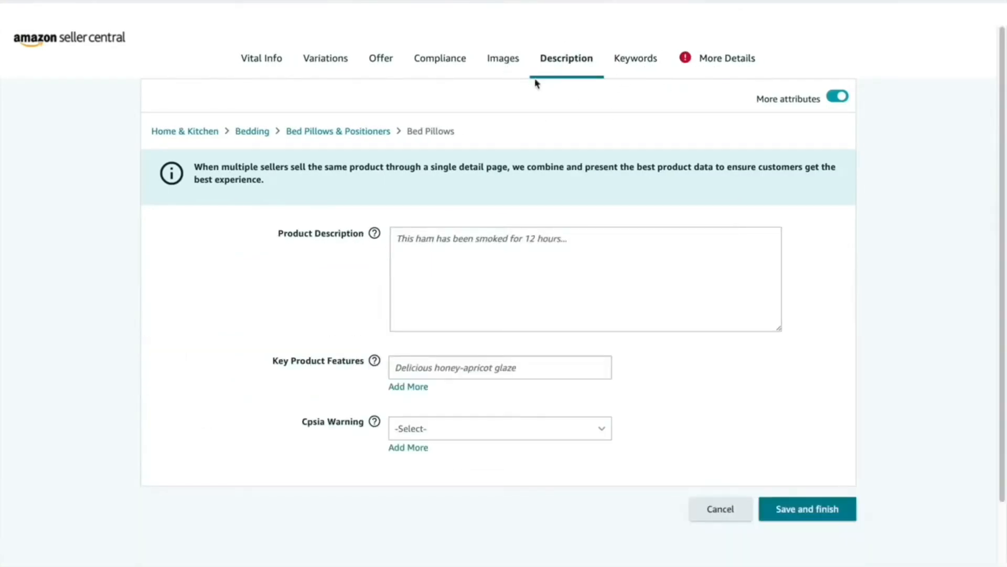
left_click(512, 67)
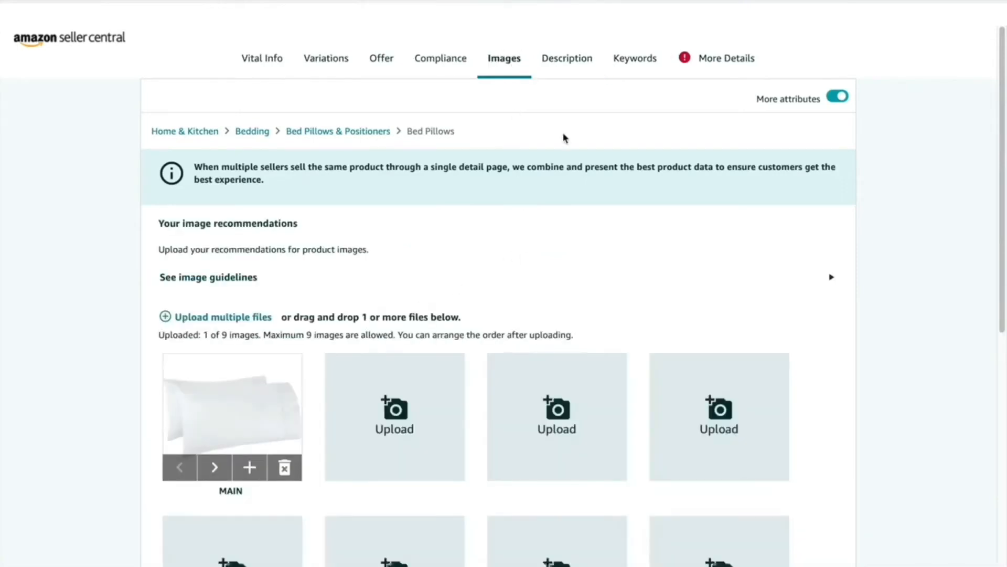
left_click(560, 69)
left_click(635, 58)
left_click(510, 238)
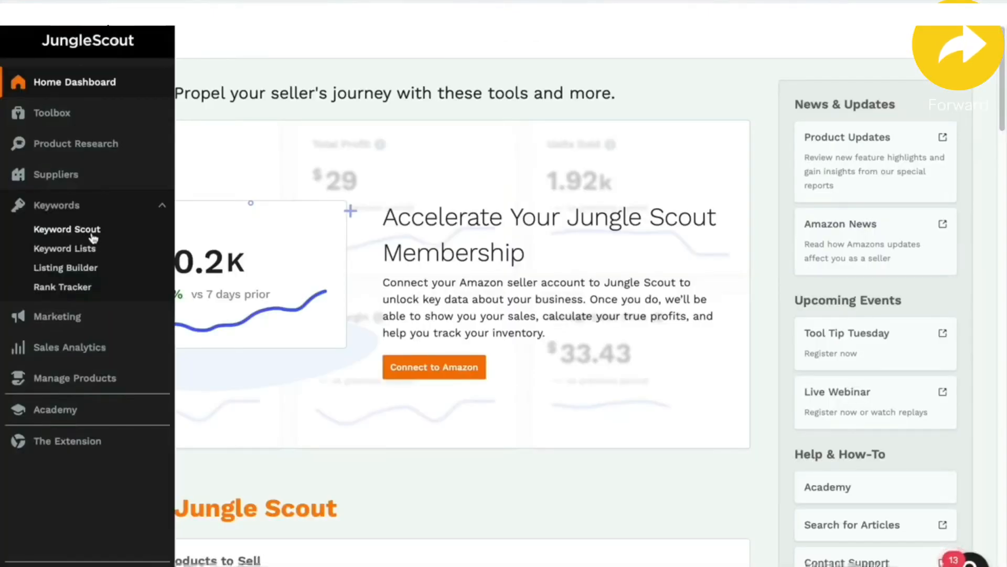
Open Keyword Scout from the sidebar and set its marketplace to United States.
left_click(92, 235)
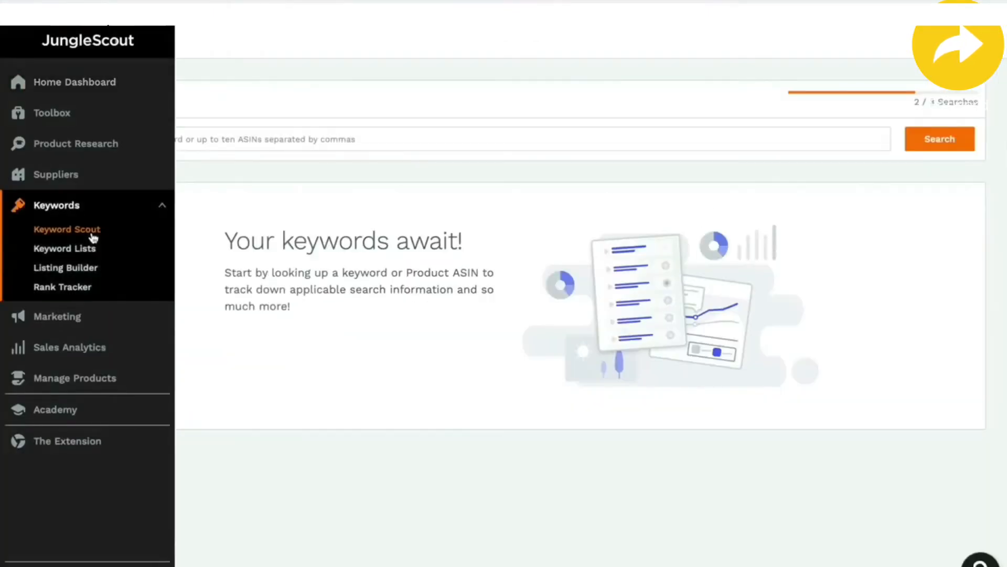
left_click(87, 139)
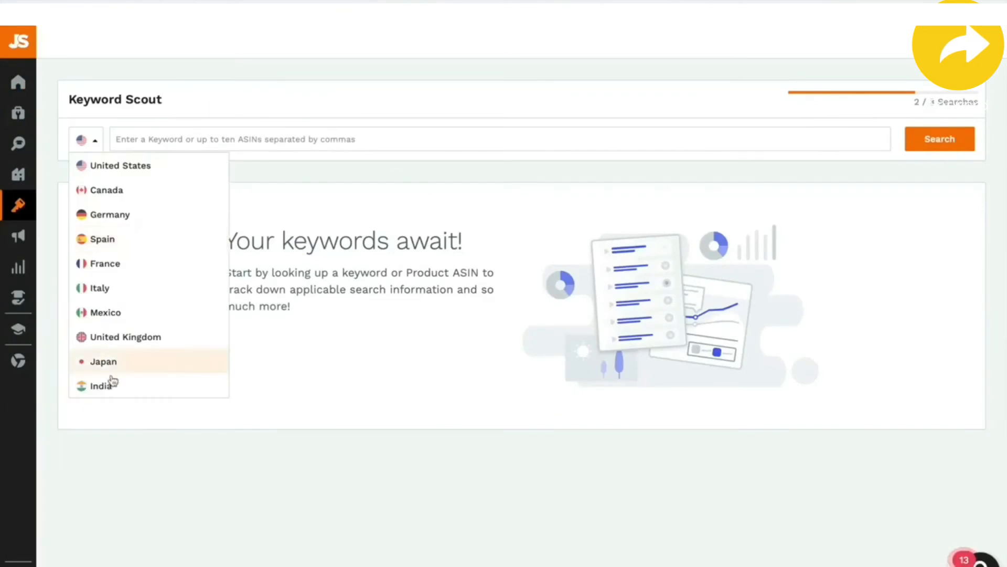
left_click(114, 165)
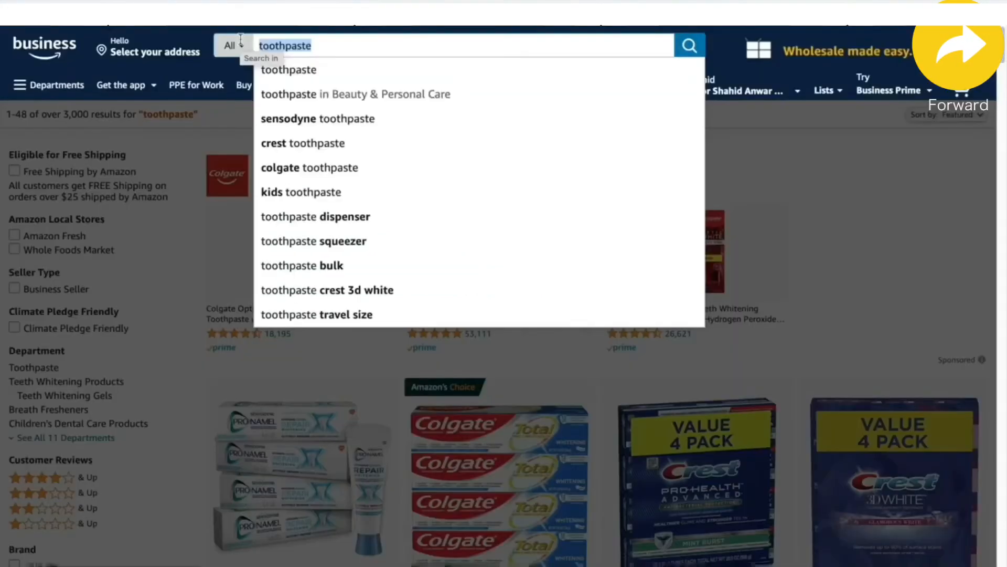
Search Amazon Business for 'pillow case' and copy the Utopia Bedding pillowcase ASIN B00XK9CXSA.
type("pillow case")
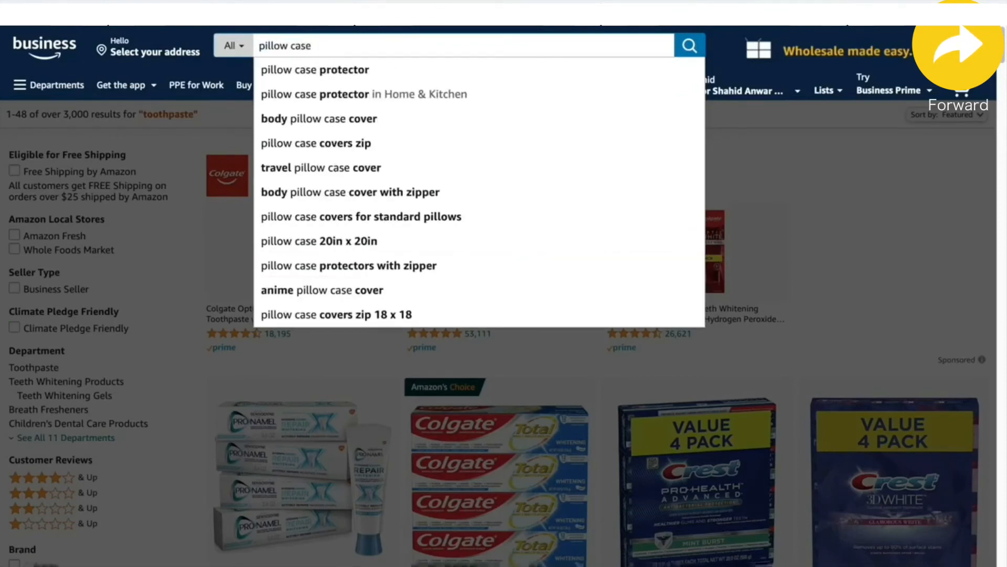
key("Return")
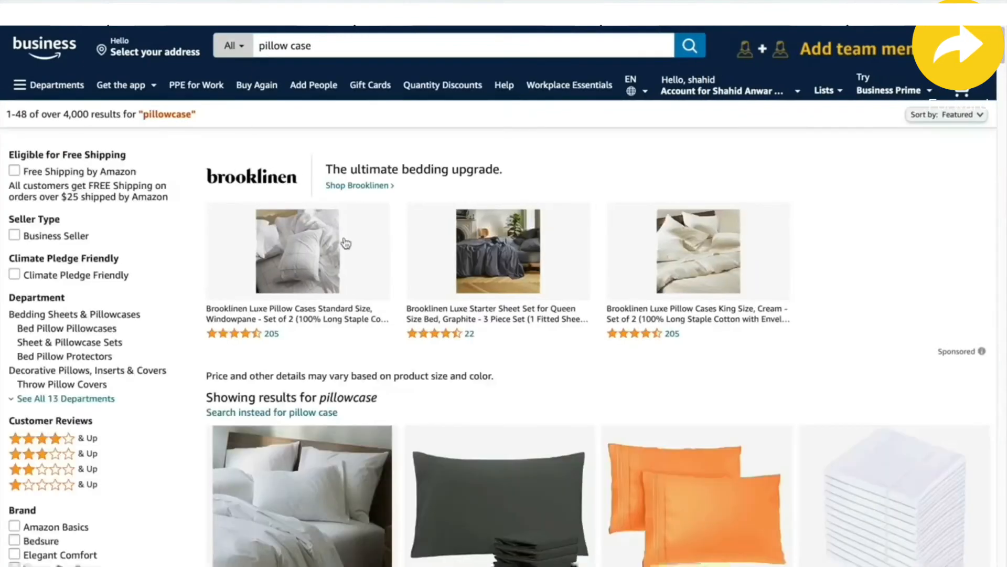
scroll(445, 257, "down", 6)
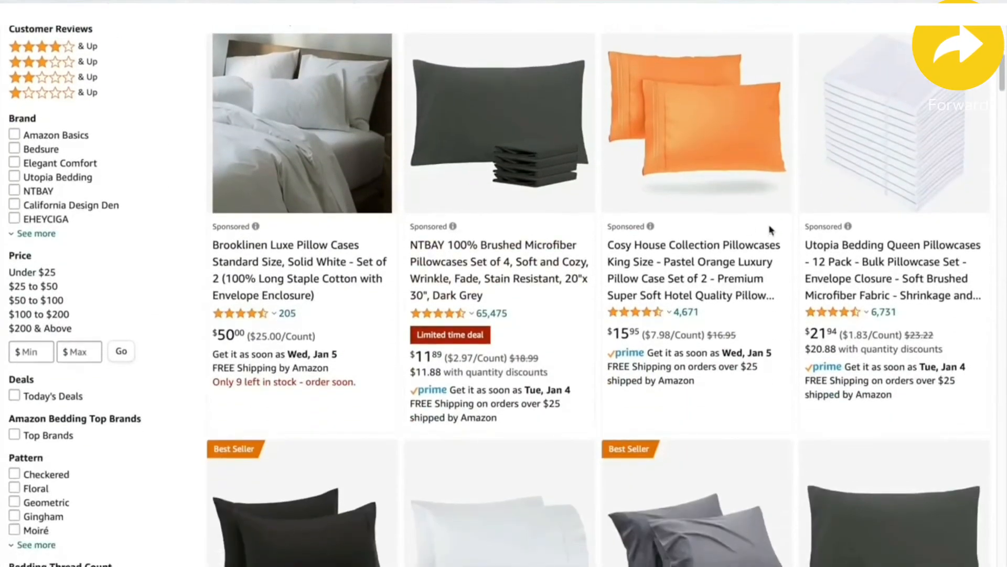
left_click(838, 181)
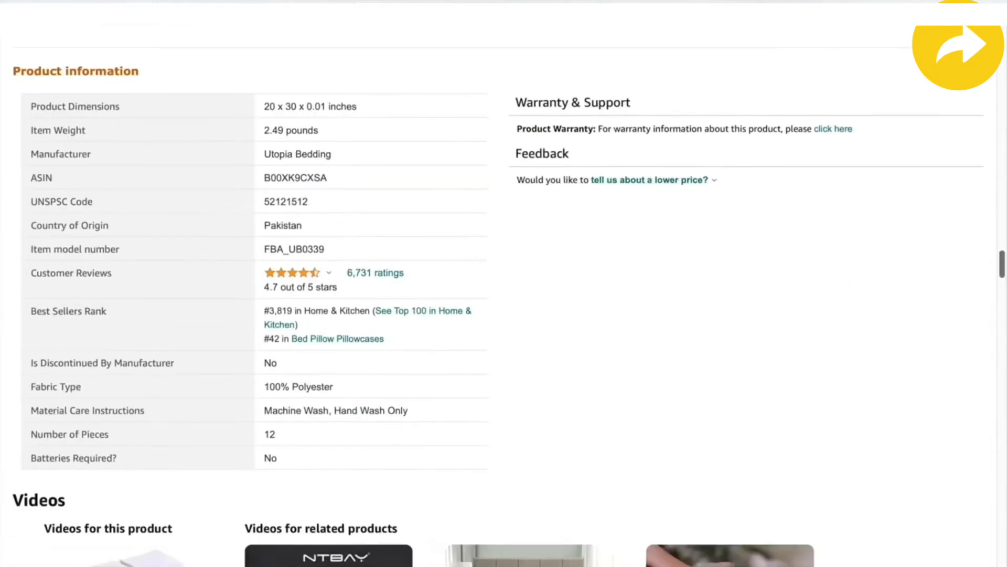
left_click(330, 178)
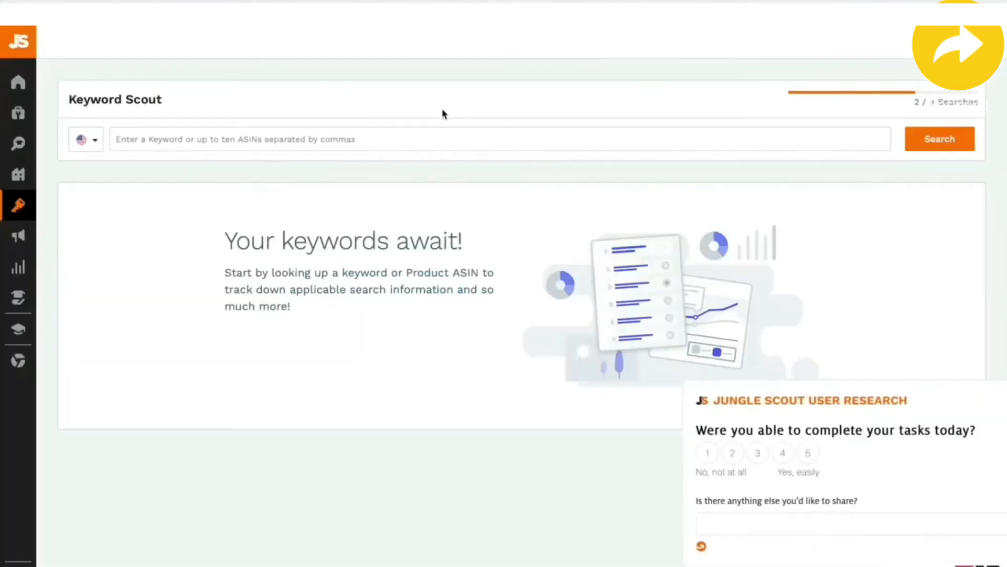
left_click(407, 138)
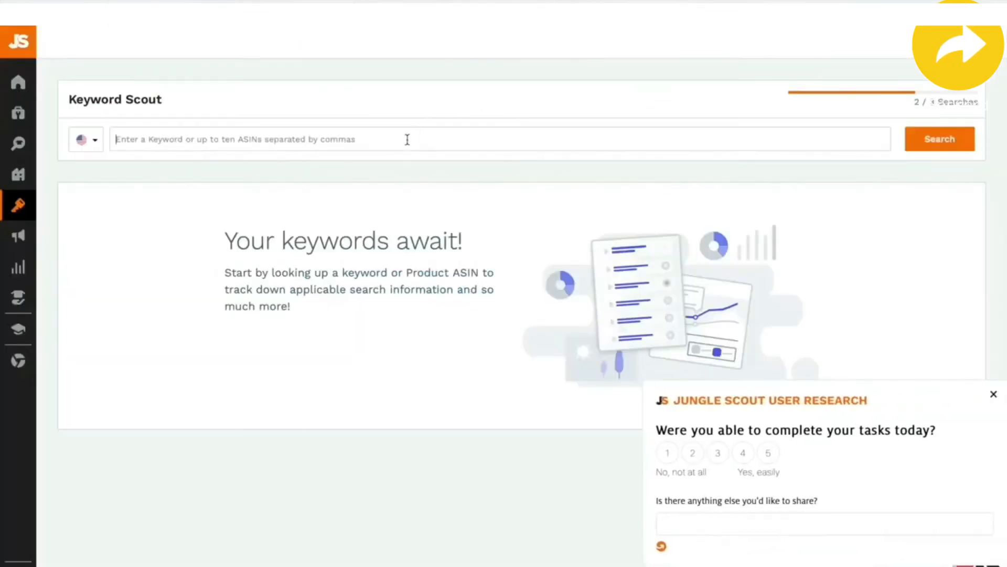
Run a Jungle Scout keyword search on the two pasted pillowcase ASINs.
type("B00XK9CXSA")
type("B07JP2L1TG")
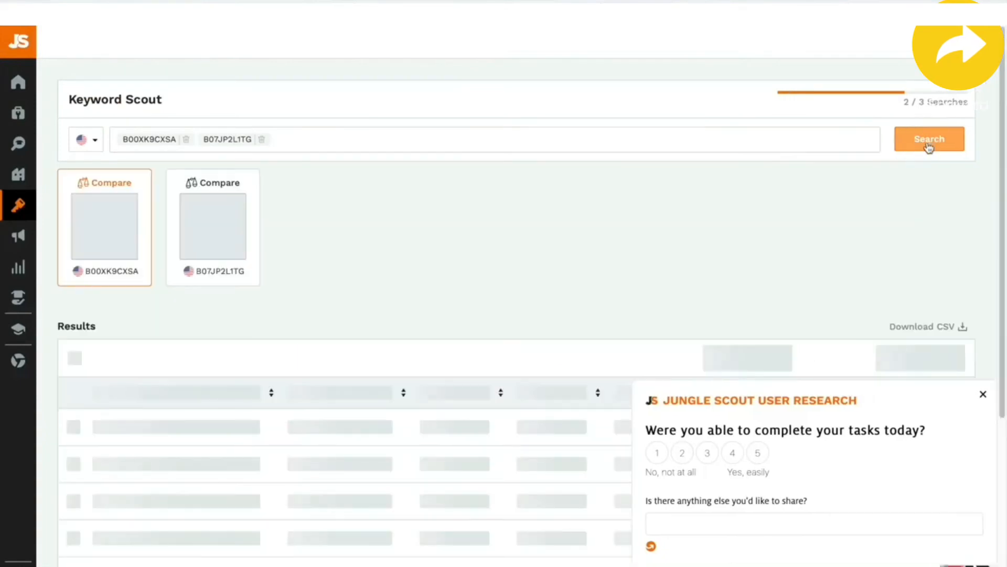
left_click(929, 142)
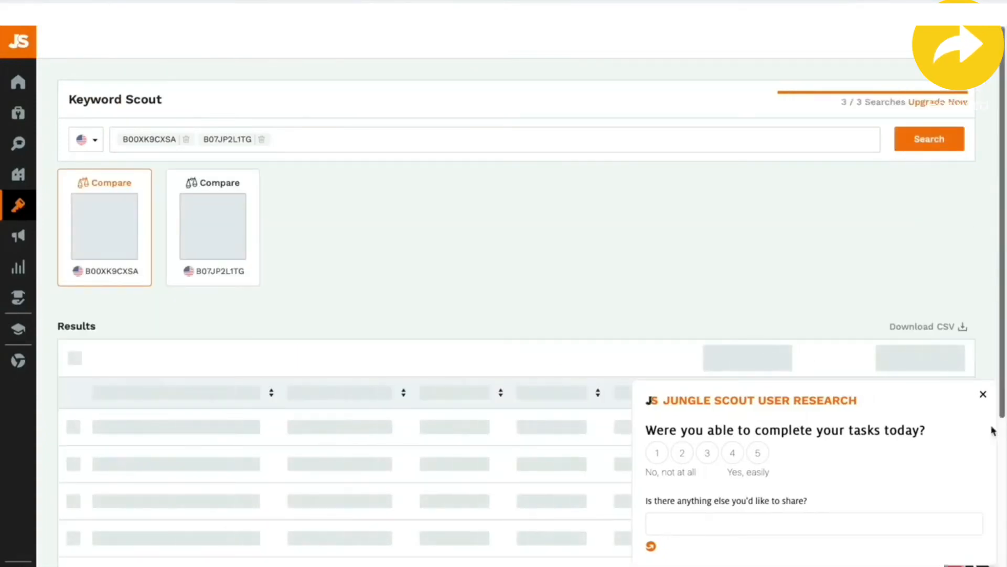
left_click(982, 393)
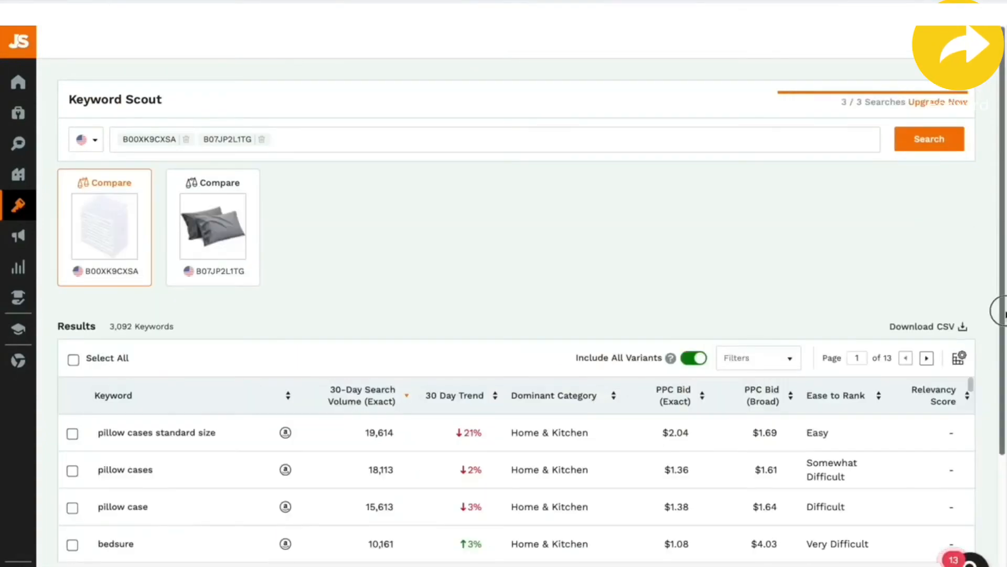
scroll(997, 378, "down", 2)
scroll(997, 380, "down", 2)
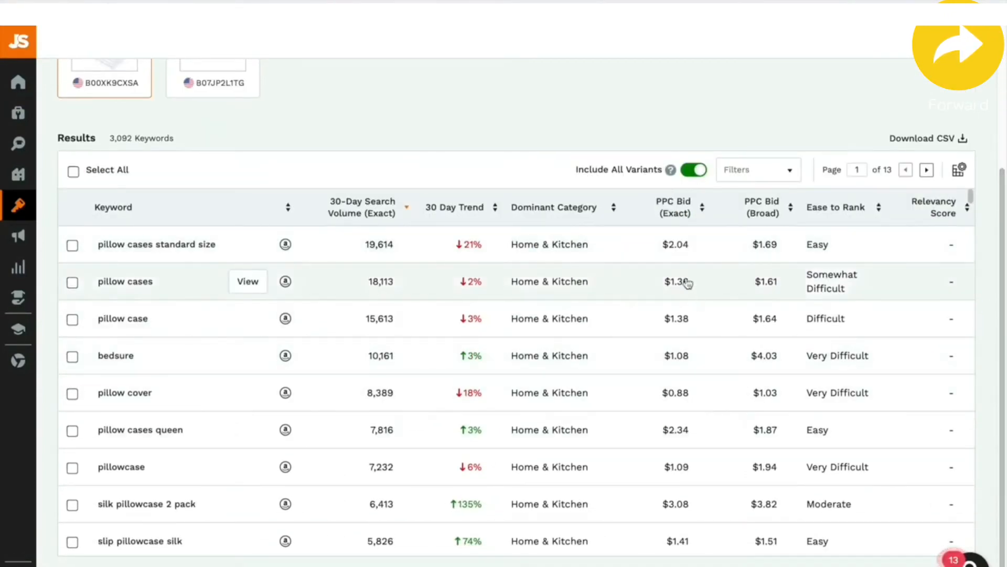
Select the keywords pillow cases standard size, pillow case, pillow cases queen and slip pillowcase silk.
mouse_move(789, 227)
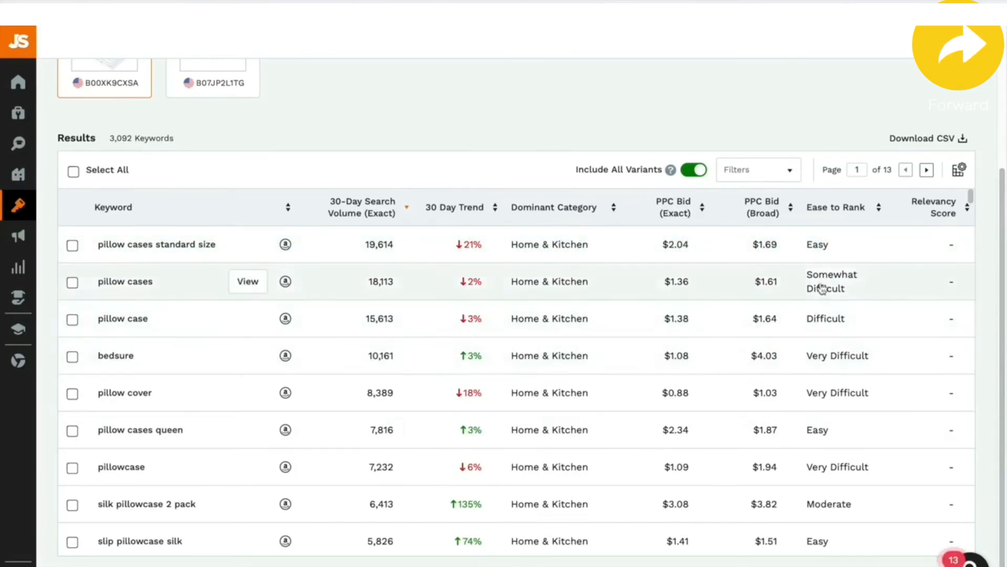
left_click(72, 245)
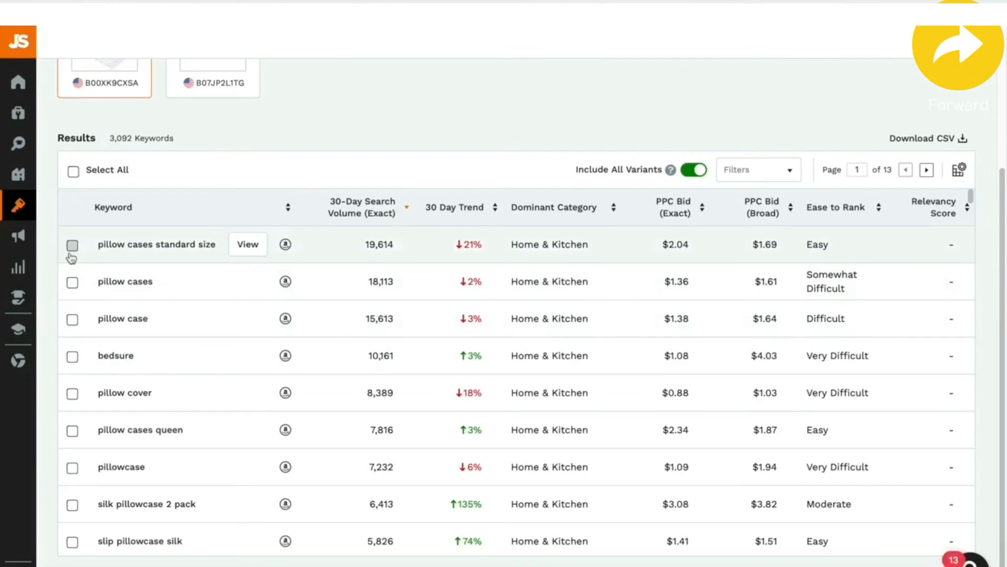
left_click(72, 320)
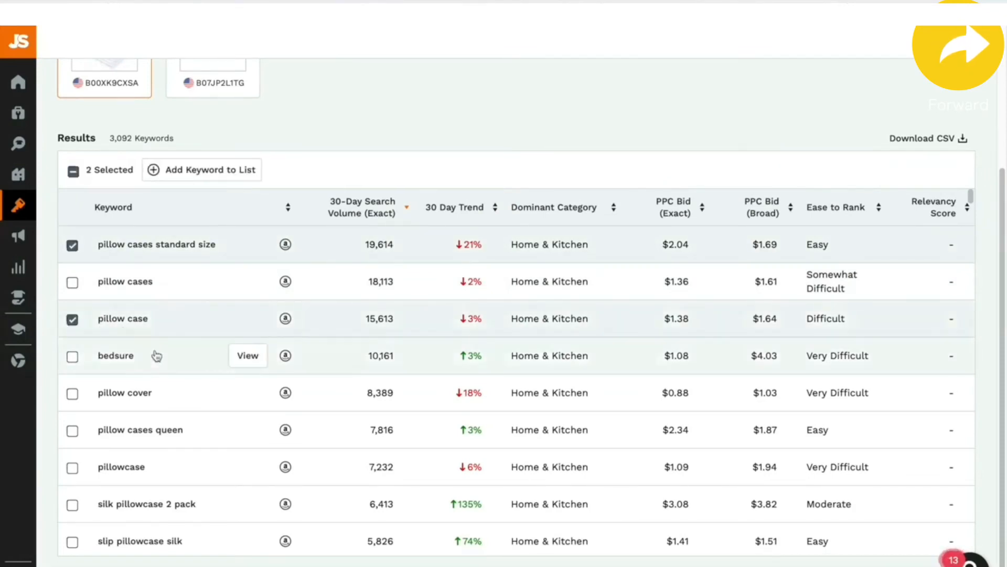
left_click(73, 431)
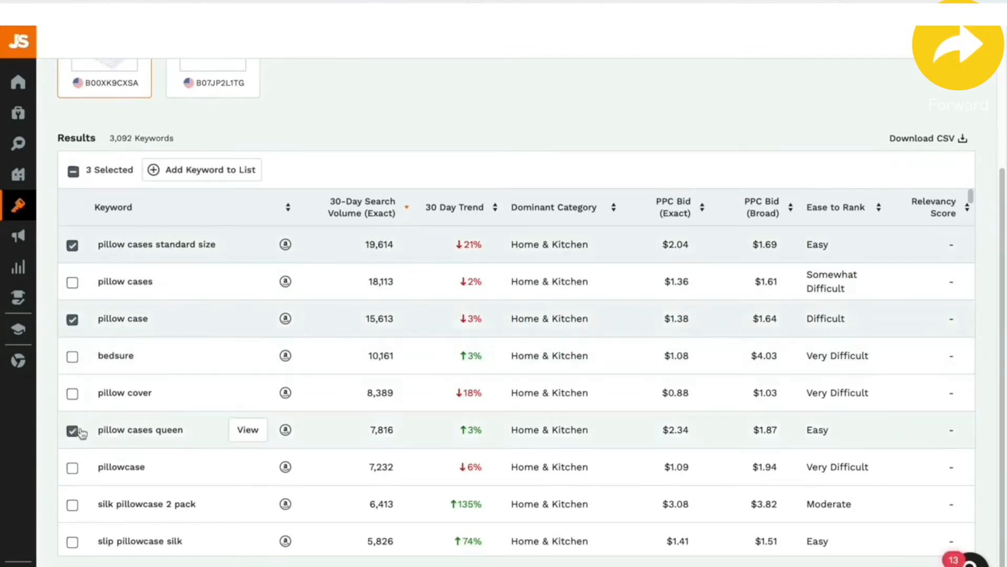
left_click(73, 541)
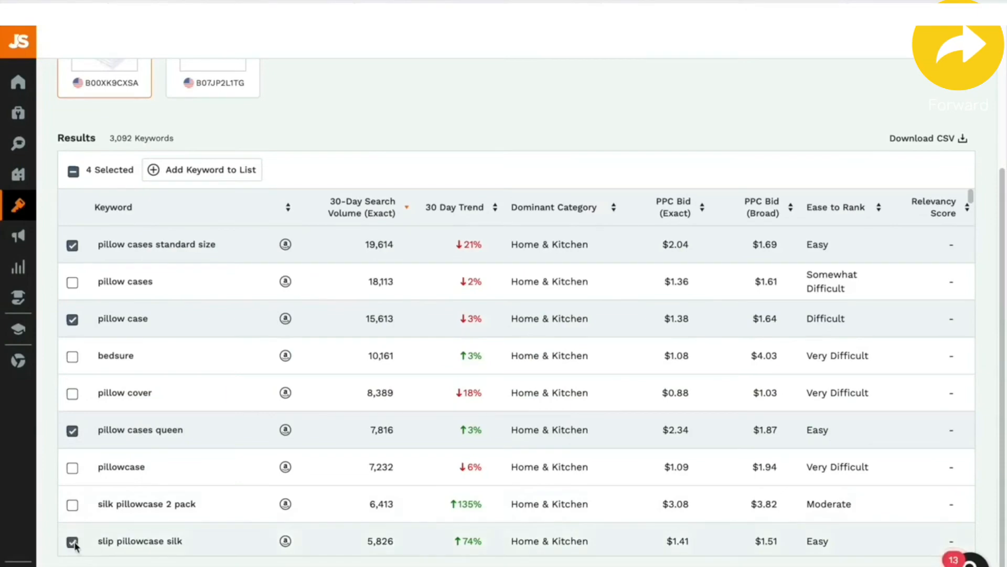
Save the four keywords to a new list named 'pillow' and open that list.
left_click(223, 181)
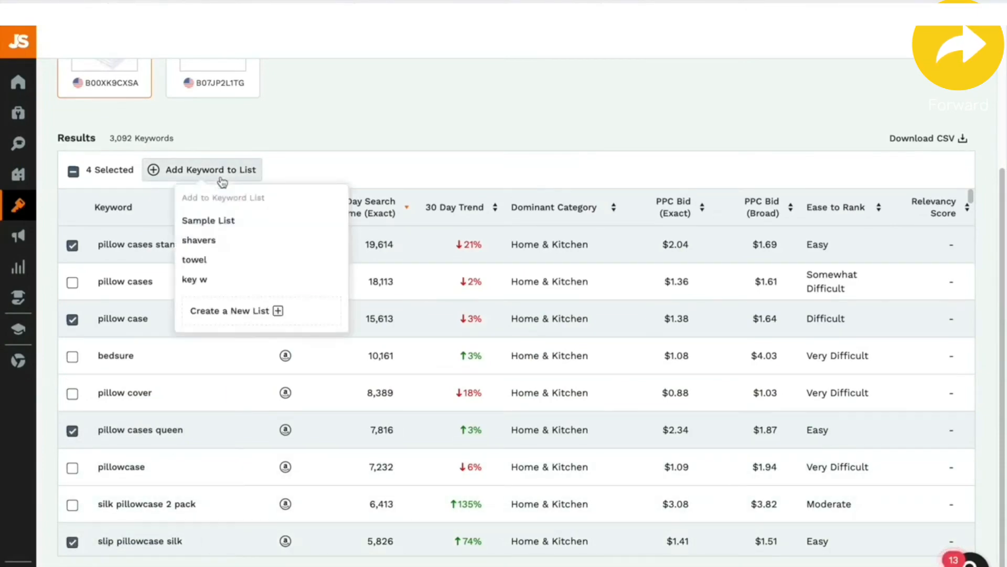
left_click(259, 310)
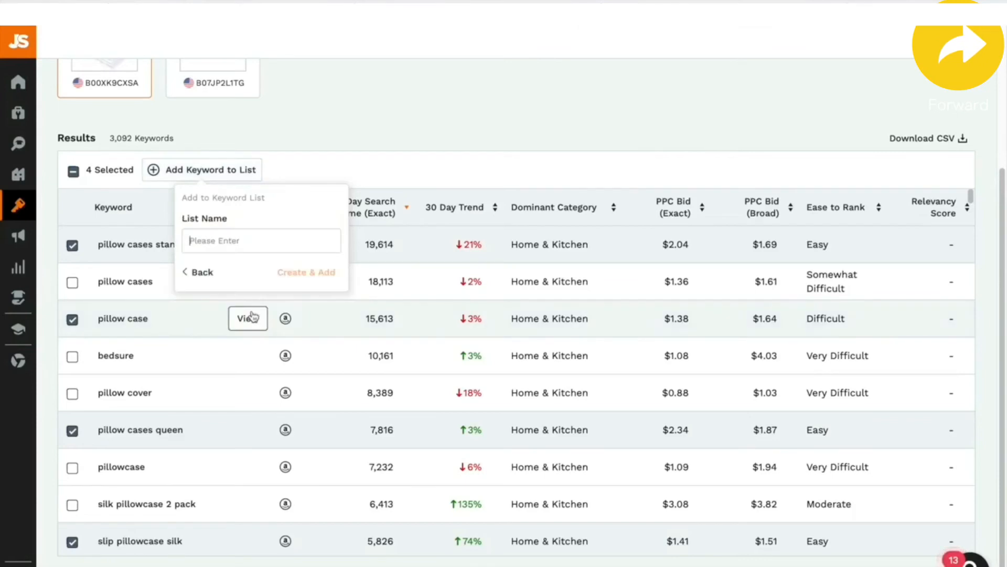
left_click(246, 239)
type("pillow")
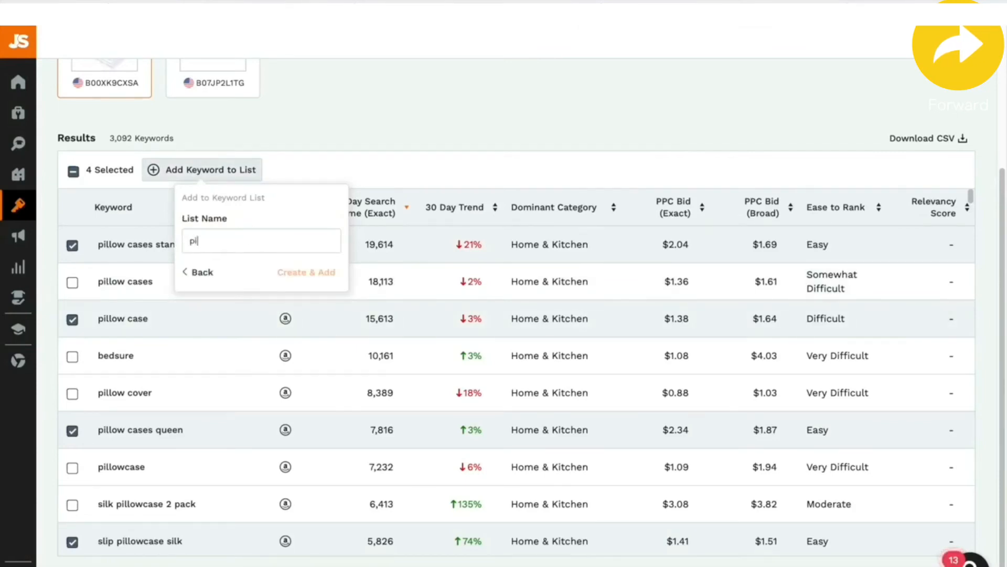
left_click(297, 277)
left_click(67, 247)
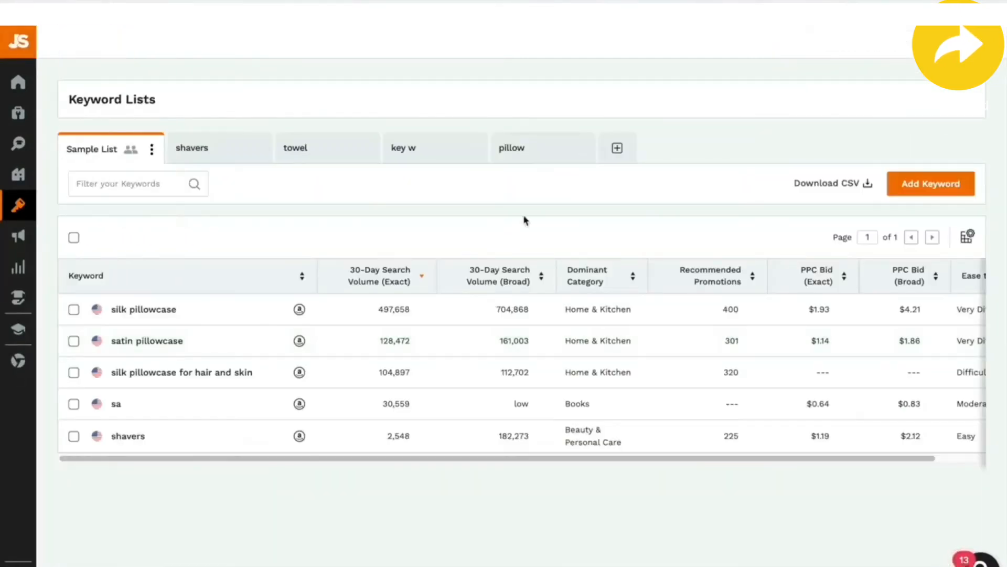
left_click(530, 156)
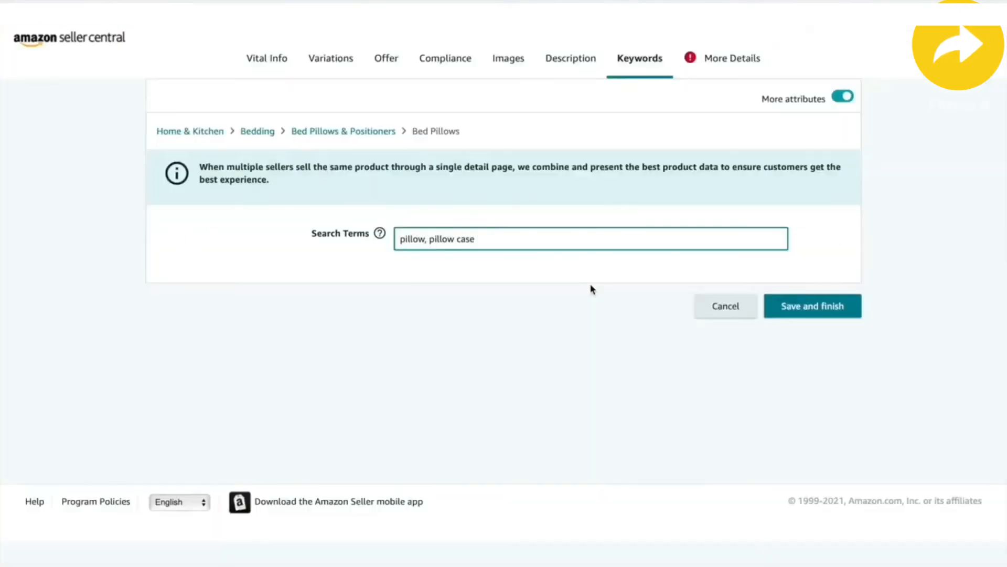
Enter unit count 1 and save the Pillow listing, continuing to Manage Inventory.
left_click(716, 60)
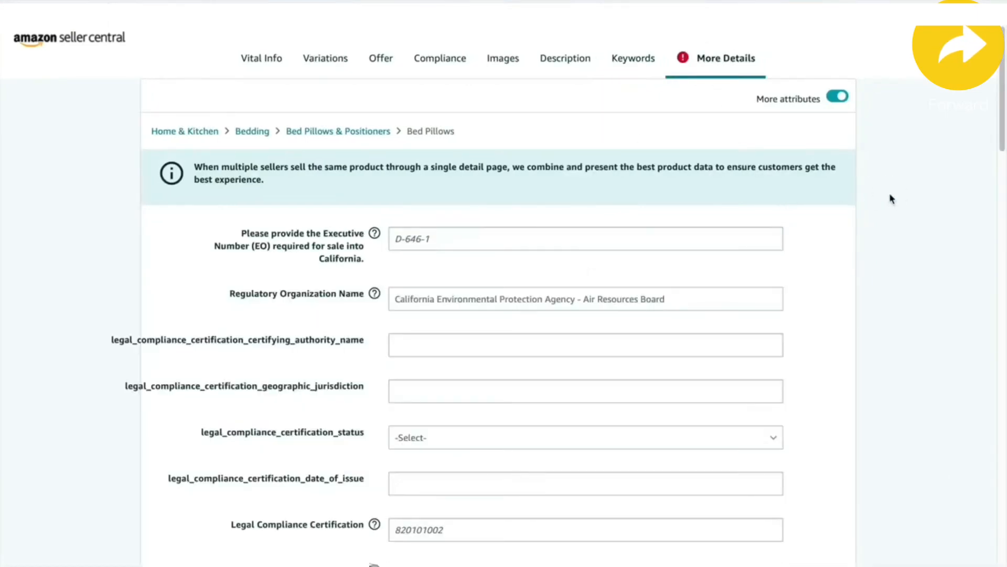
scroll(890, 197, "down", 3)
scroll(558, 315, "down", 4)
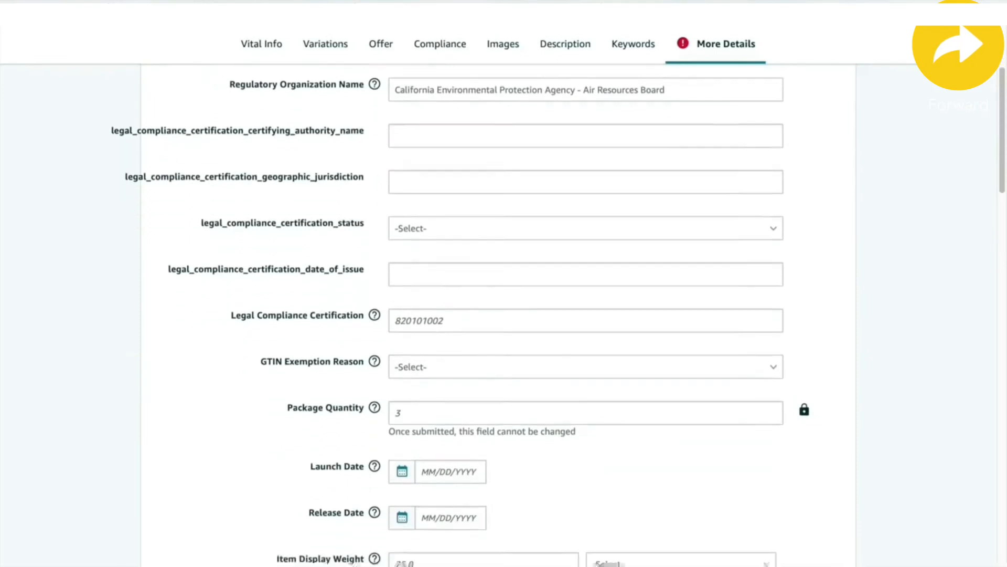
scroll(534, 261, "down", 9)
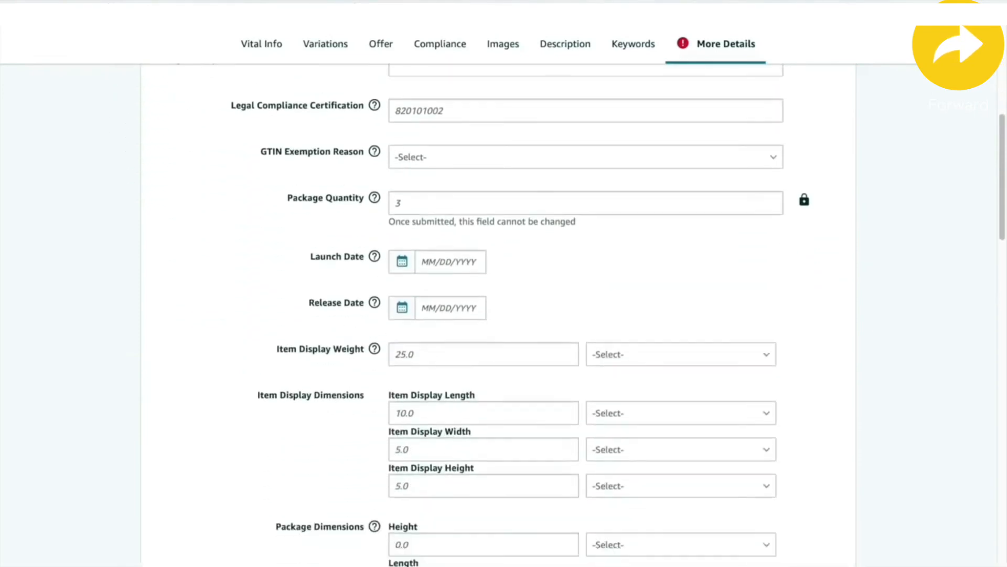
scroll(534, 261, "up", 1)
left_click(412, 326)
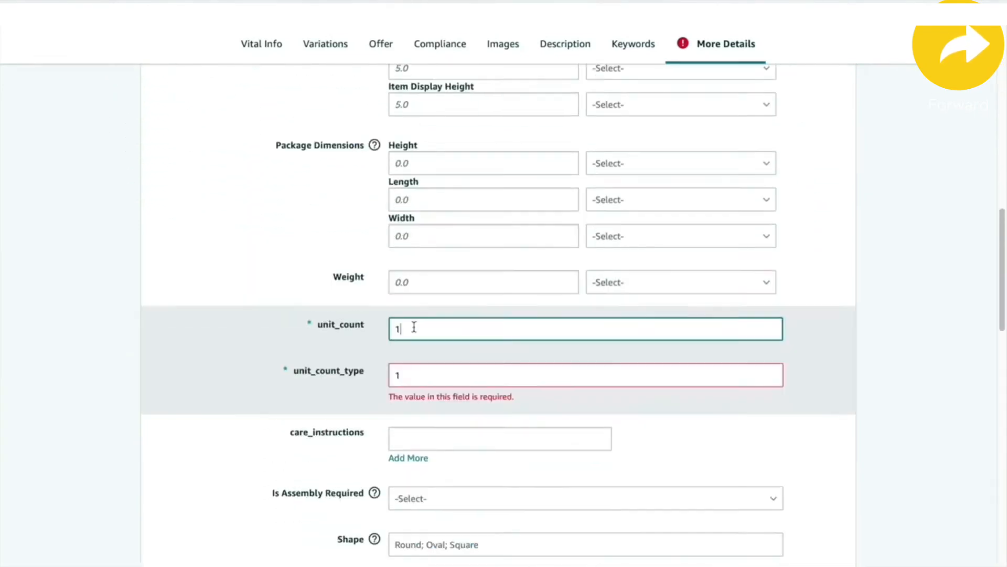
scroll(412, 326, "down", 15)
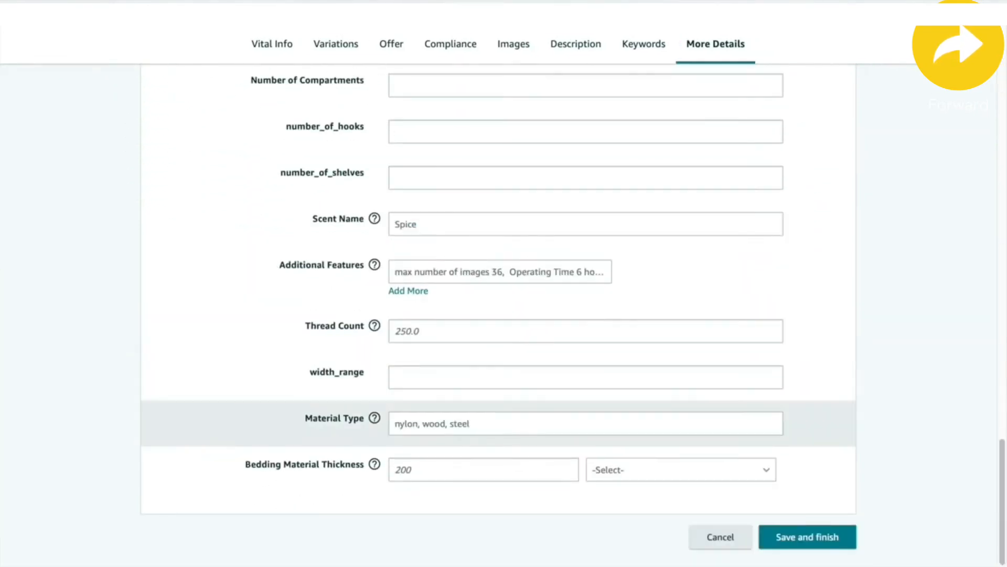
left_click(809, 534)
left_click(538, 222)
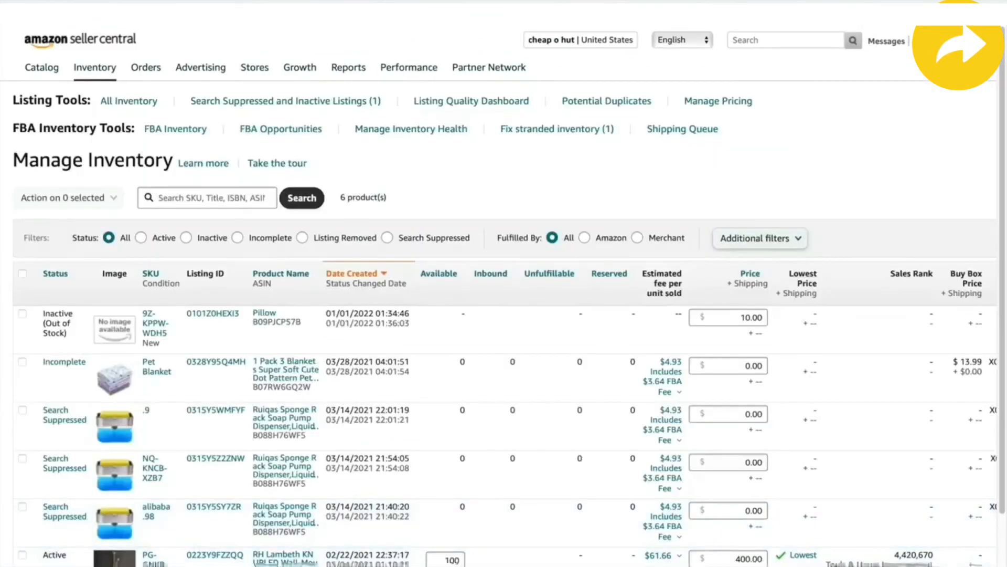
Choose Send/Replenish Inventory for the Pillow row and convert it to a Send to Amazon shipment.
mouse_move(105, 76)
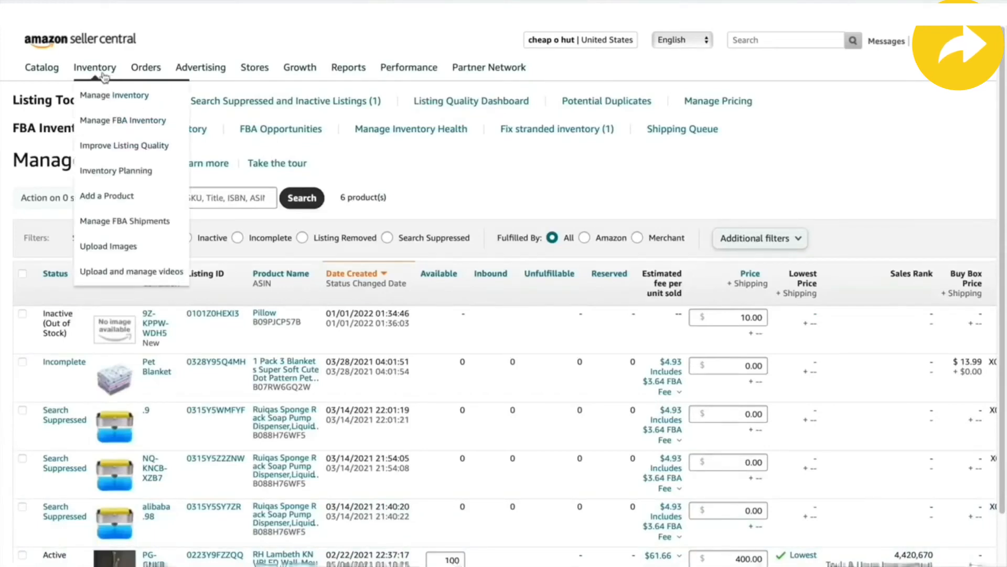
left_click(120, 97)
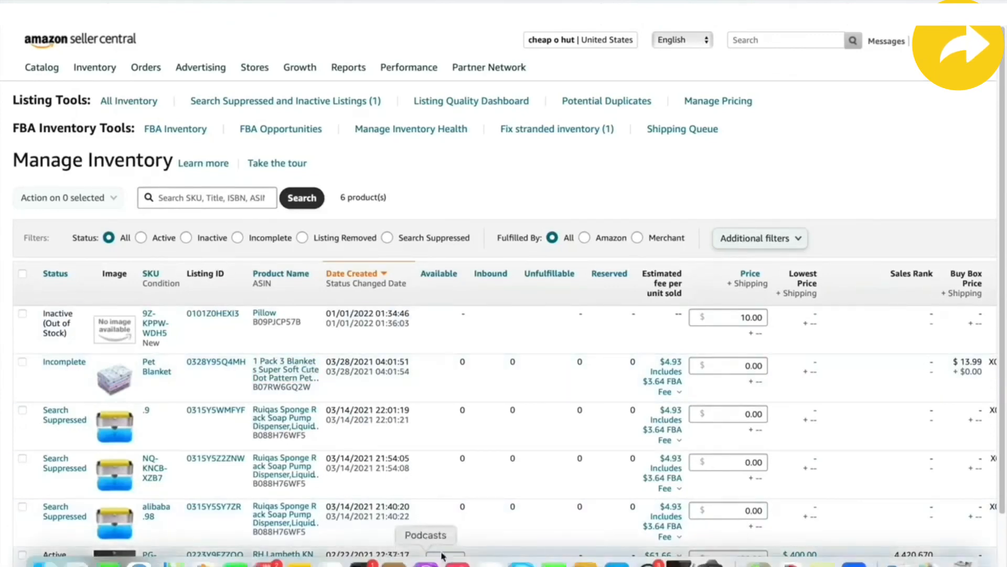
scroll(452, 561, "right", 10)
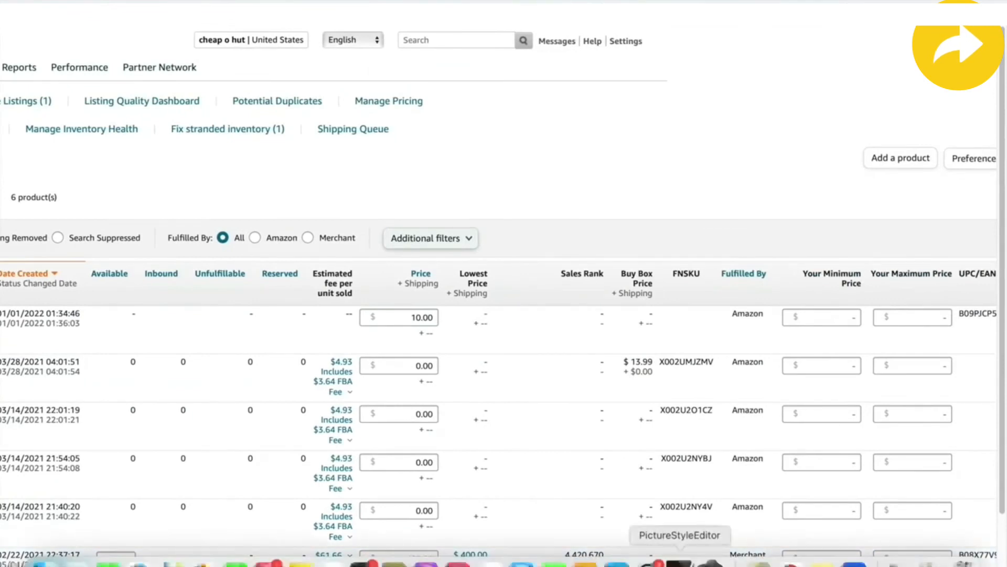
scroll(578, 367, "right", 3)
left_click(911, 317)
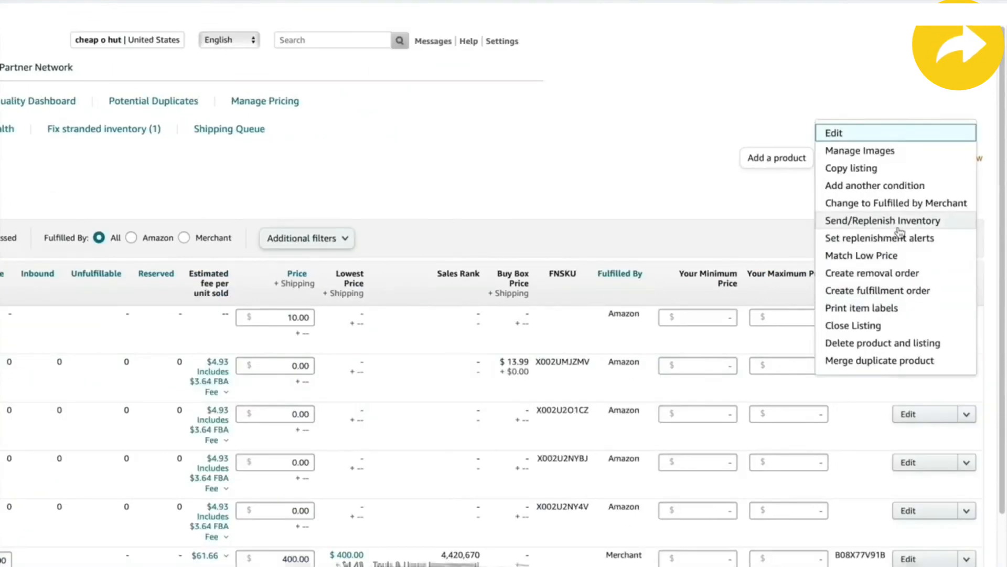
left_click(990, 226)
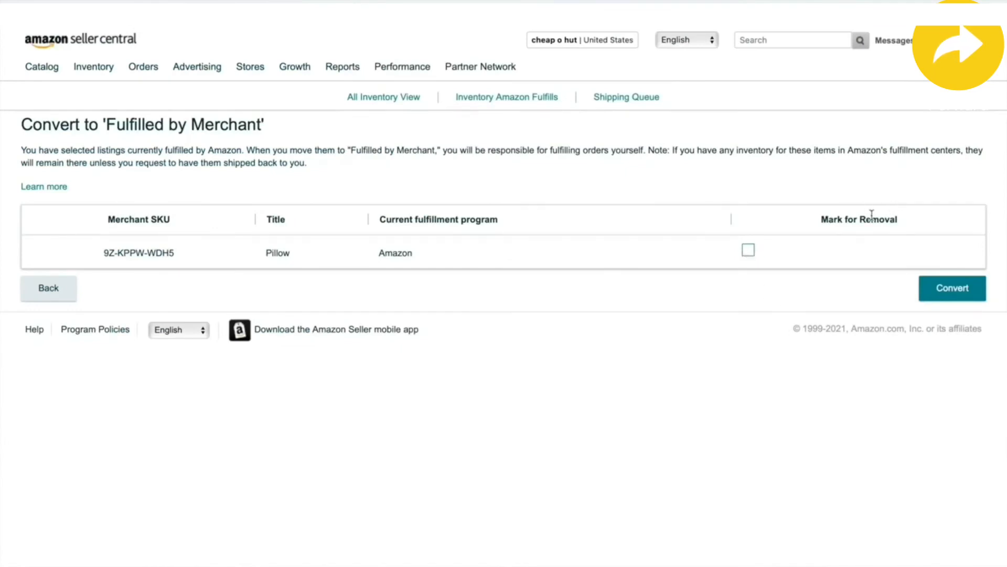
left_click(965, 292)
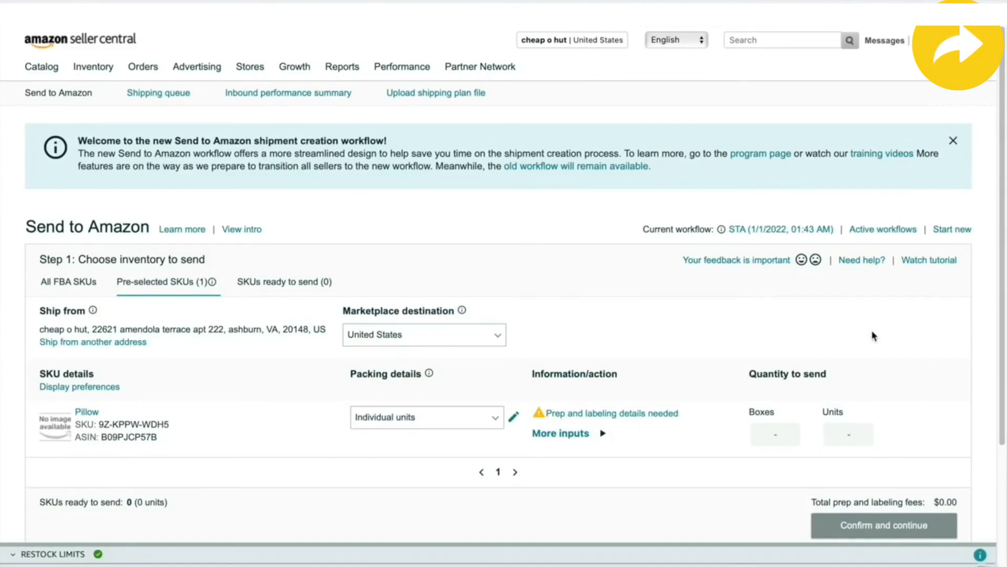
Set 100 Pillow units to send, print SKU labels, mark them ready to pack, and continue.
scroll(872, 336, "down", 2)
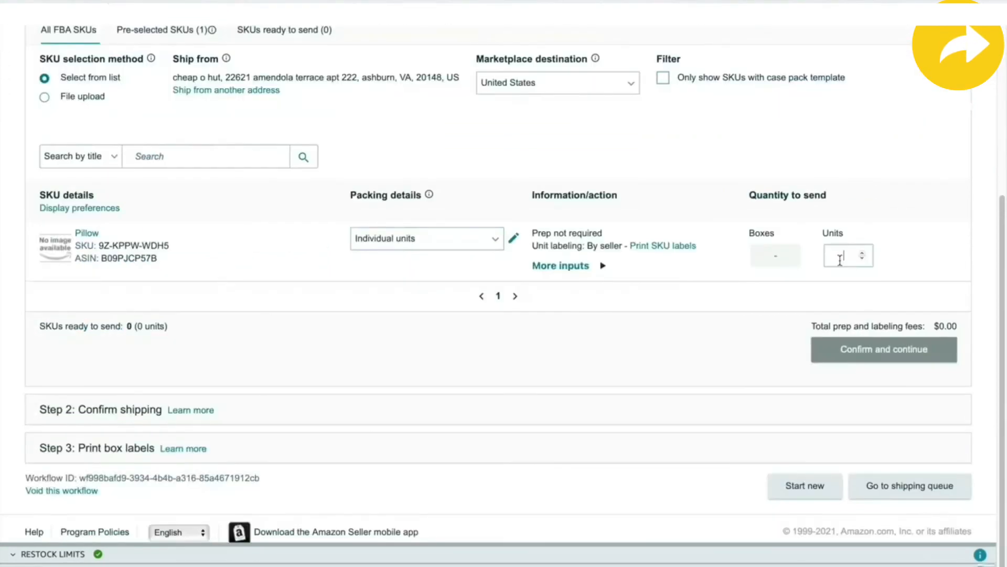
type("0")
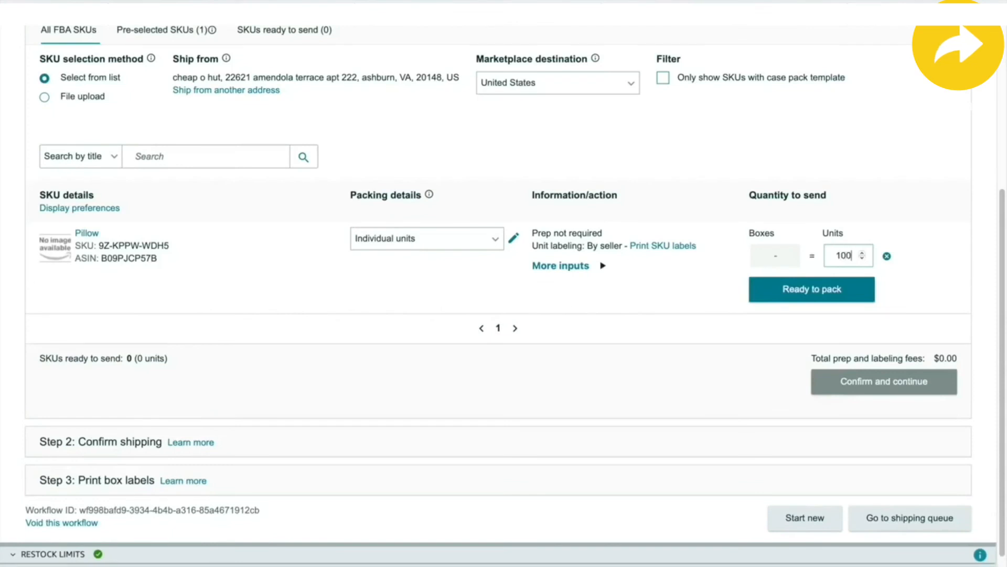
type("0")
left_click(854, 297)
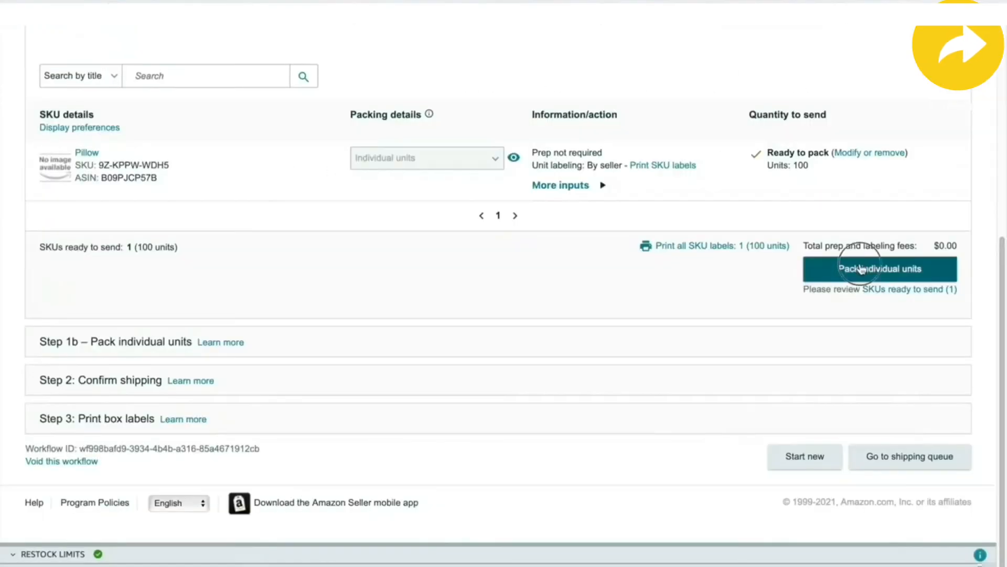
left_click(861, 267)
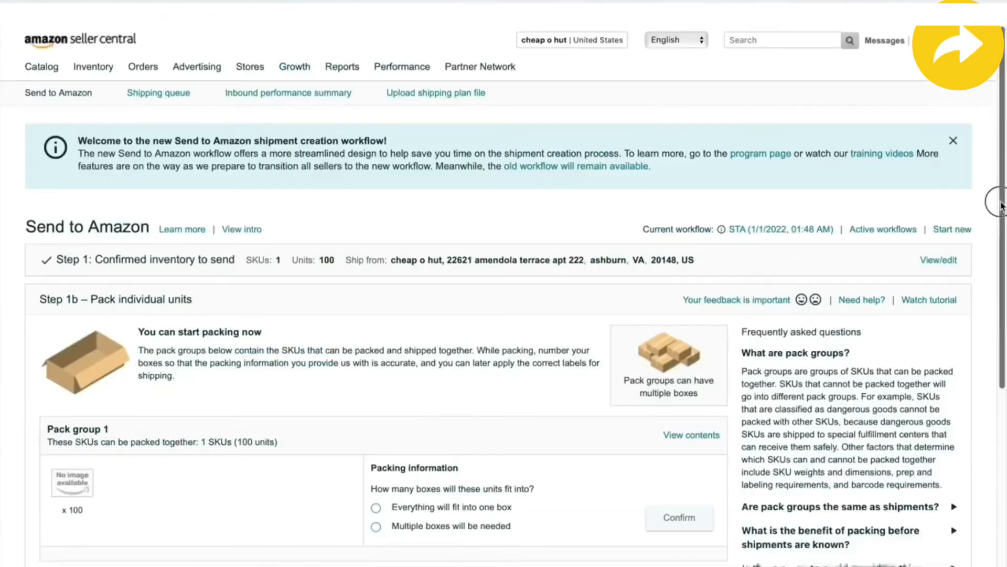
left_click_drag(999, 199, 1004, 340)
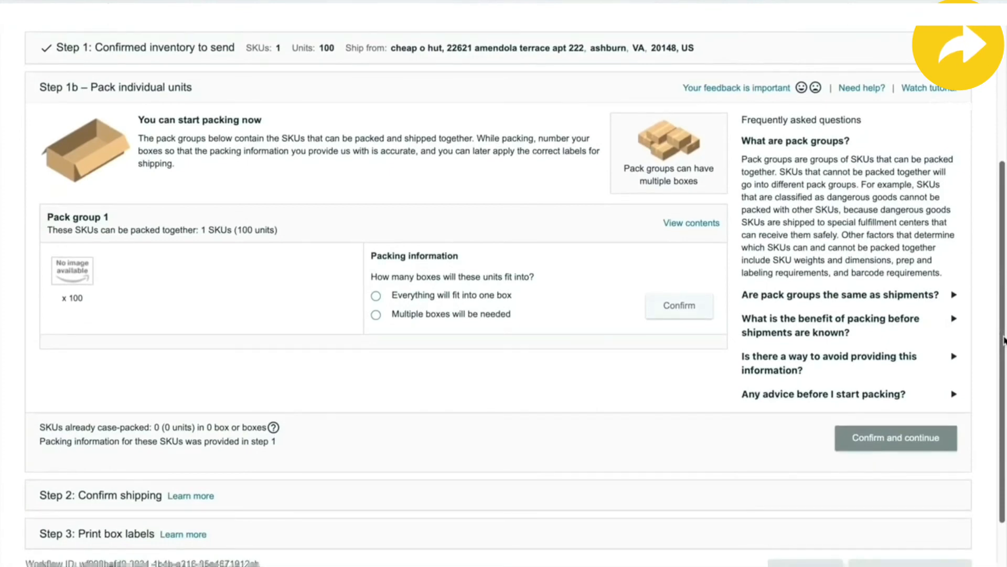
Pack everything into one 10×10×10 in box weighing 20 lb and confirm the packing.
left_click(376, 296)
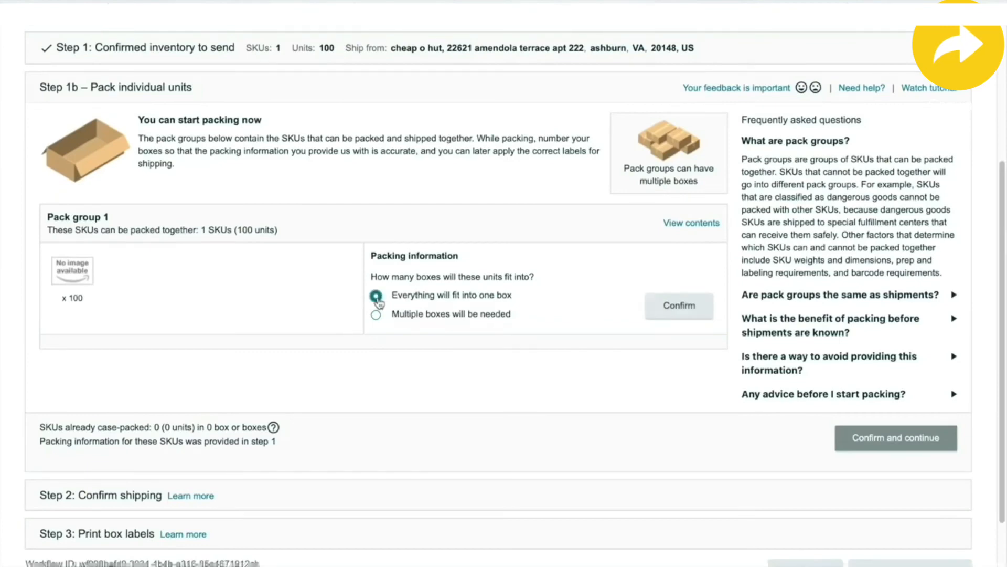
left_click(679, 314)
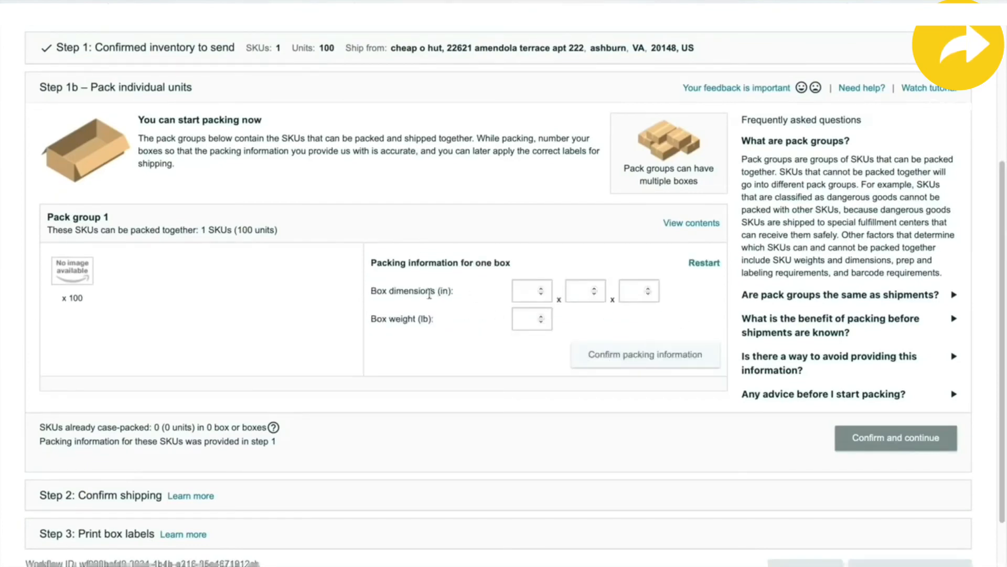
left_click(533, 288)
left_click(600, 355)
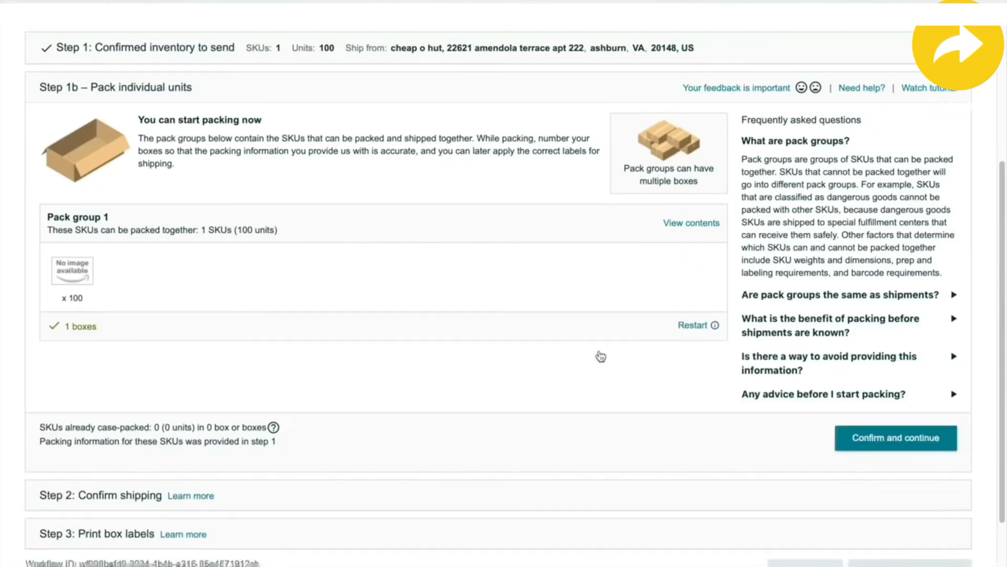
scroll(992, 382, "down", 2)
left_click(882, 336)
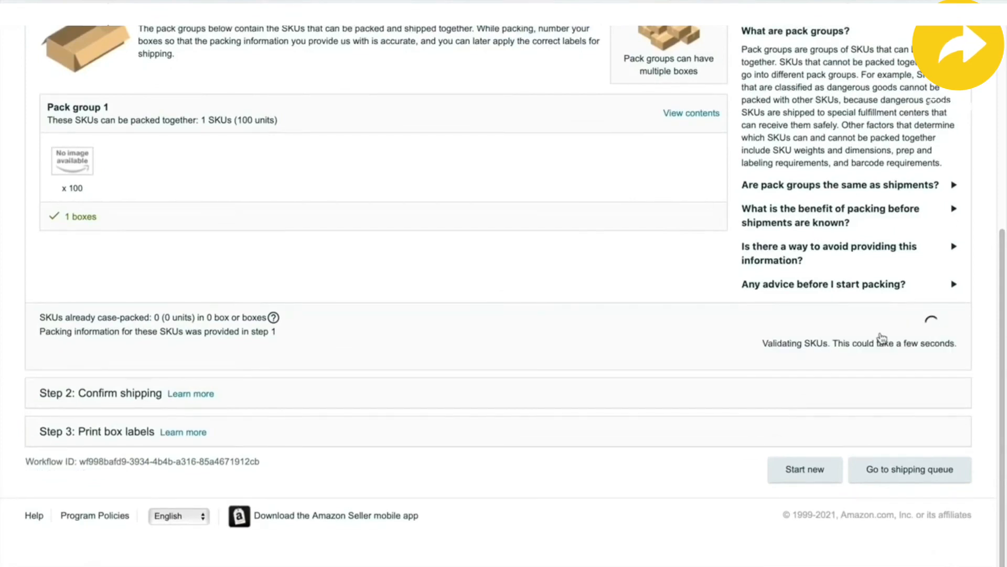
Set ship date 01/01/2022 with a non-Amazon partnered carrier and accept the charges.
left_click(222, 149)
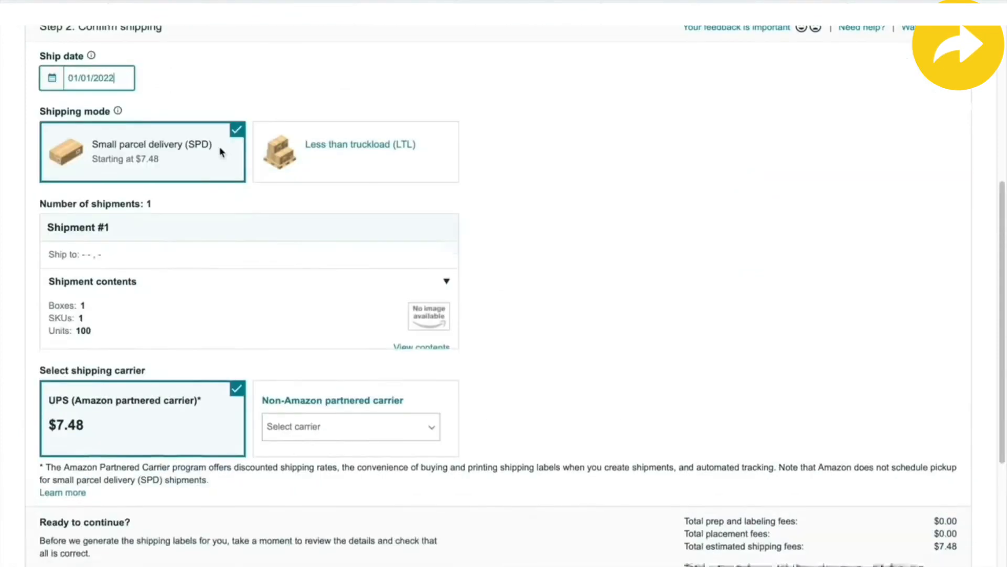
left_click(560, 208)
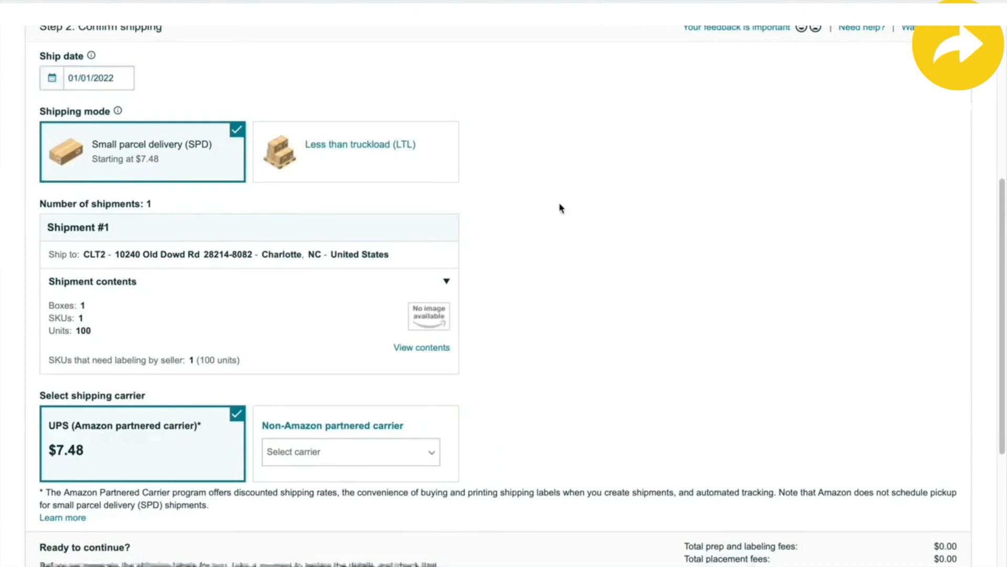
scroll(560, 207, "down", 3)
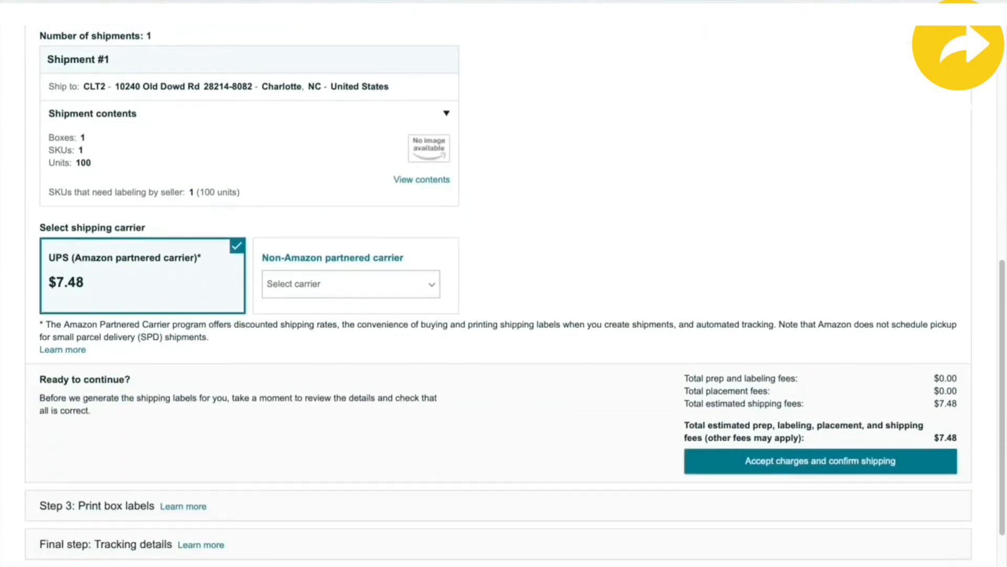
scroll(516, 295, "down", 1)
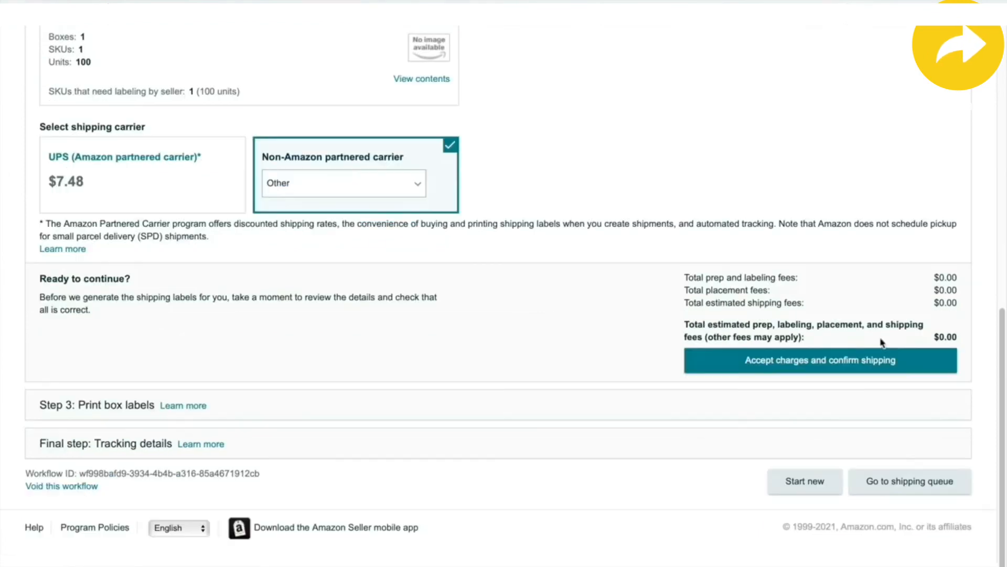
left_click(896, 362)
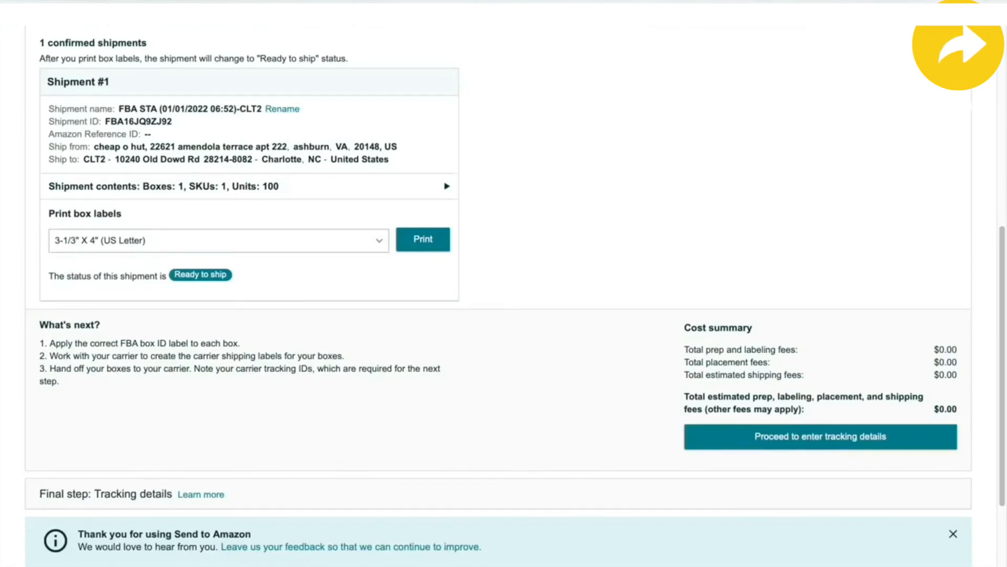
scroll(503, 294, "down", 4)
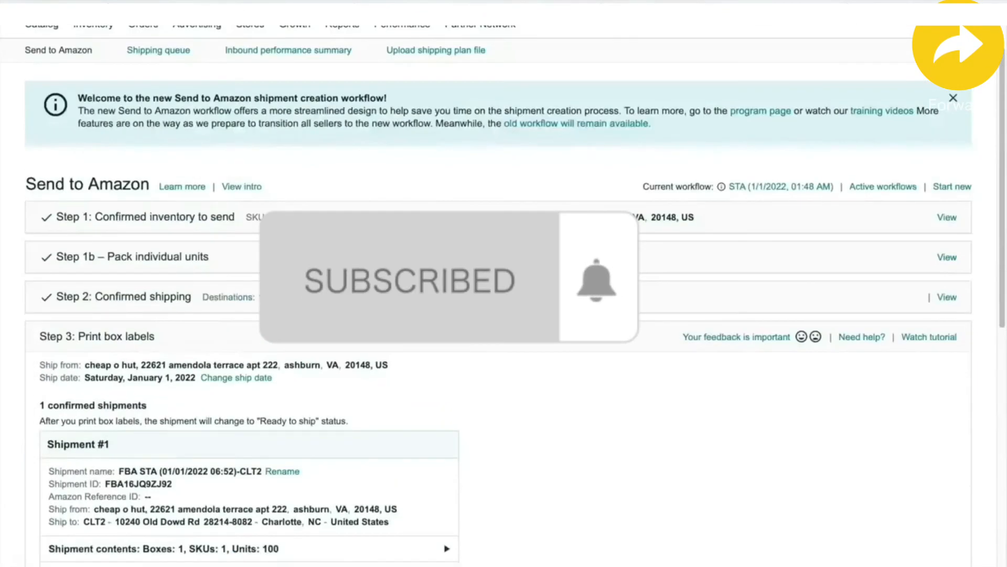
scroll(503, 283, "up", 1)
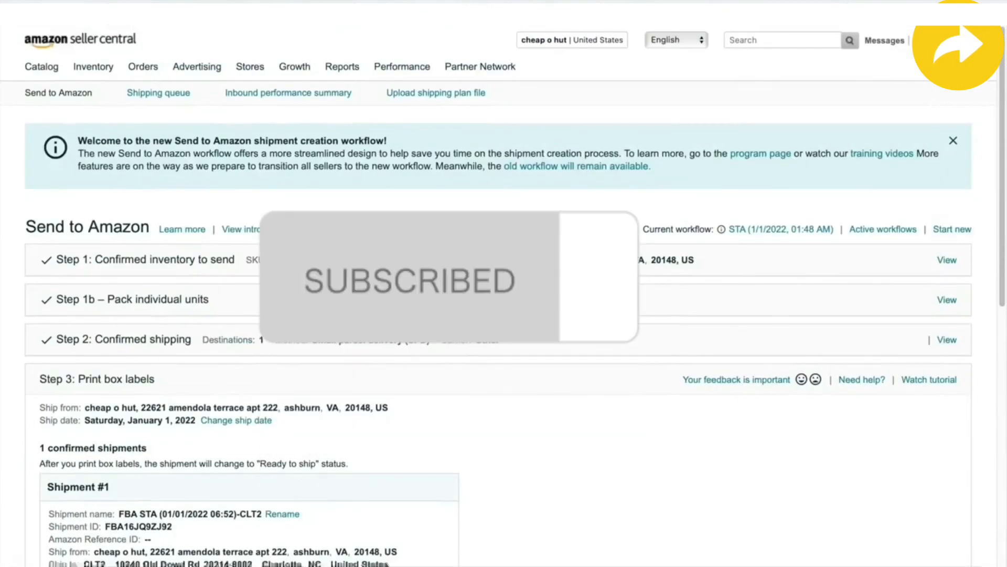